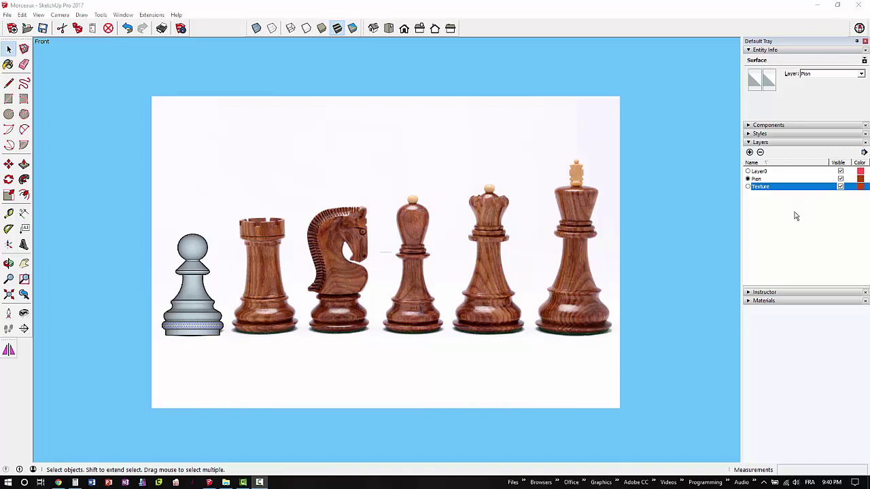
Add a new layer named Fou, make it the current layer, and hide the Pion layer
key("Return")
left_click(749, 153)
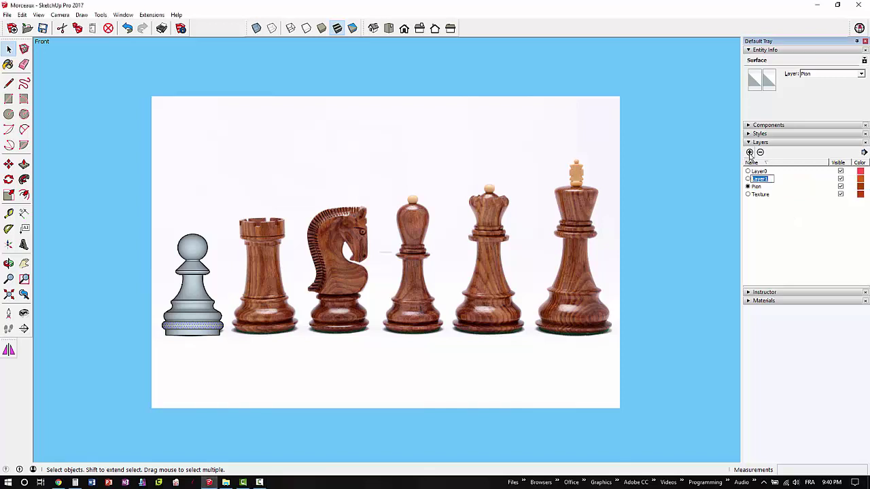
type("Fou")
key("Return")
left_click(748, 179)
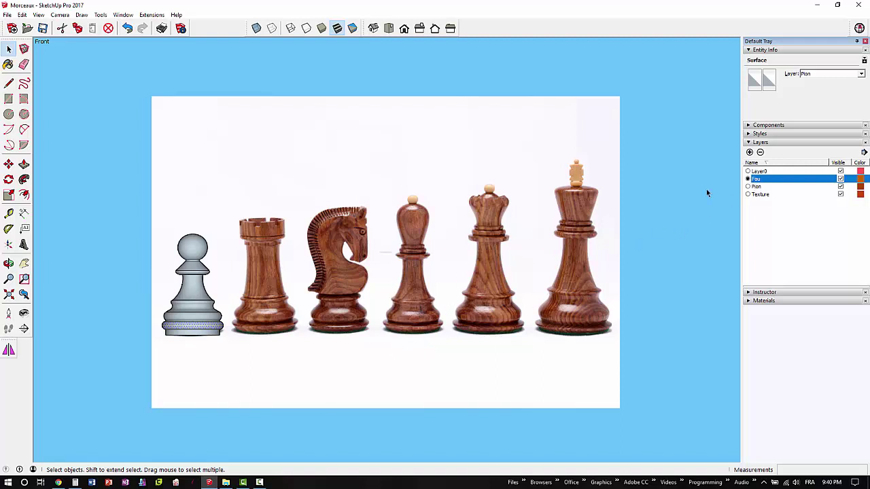
left_click(840, 186)
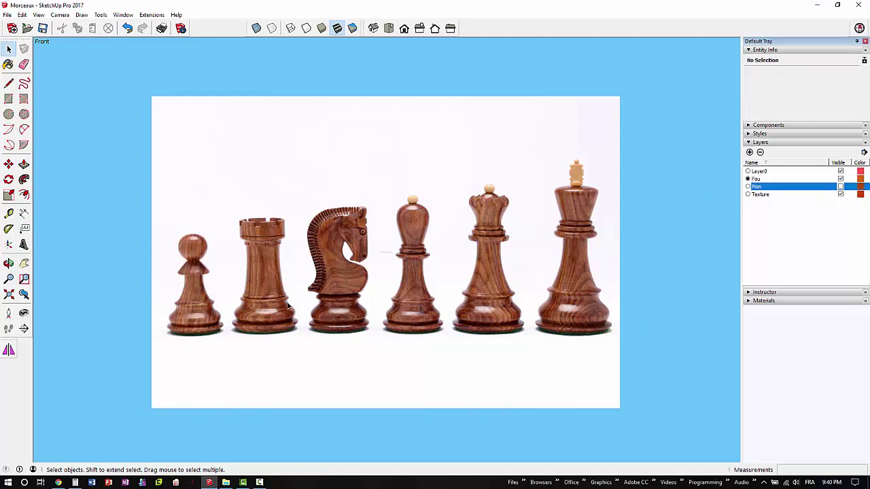
Draw the bishop's horizontal base line with the Line tool, continuing up its right edge about 3/4" and diagonally outward to the foot rim
scroll(435, 276, "up", 5)
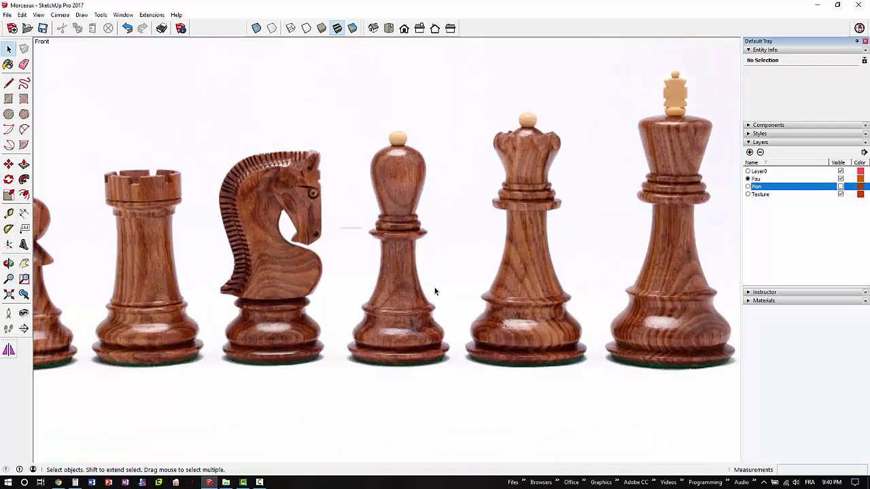
scroll(434, 291, "up", 2)
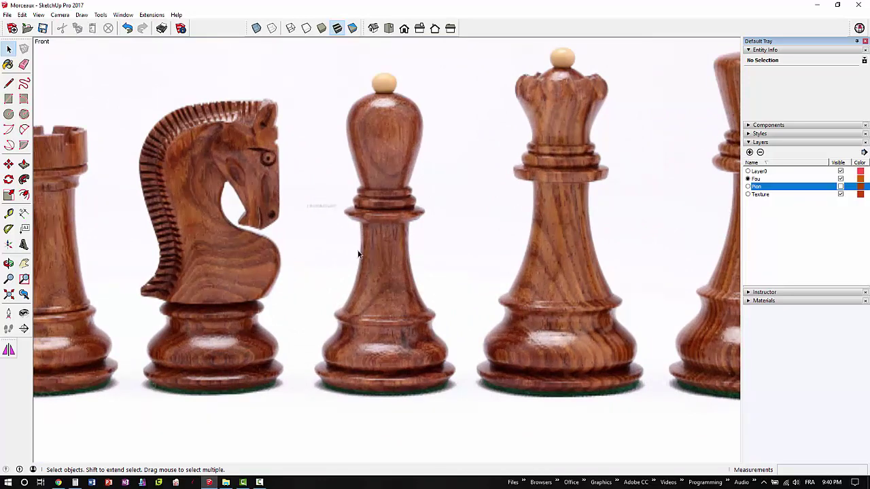
key("l")
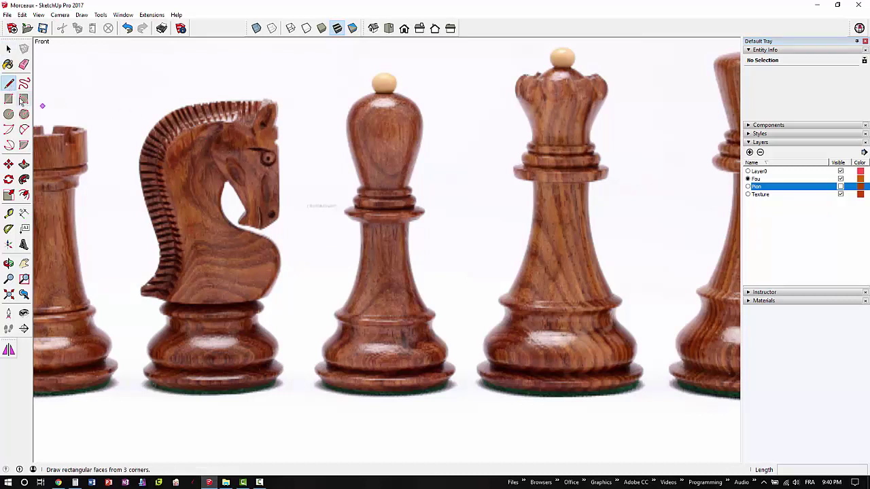
left_click(325, 388)
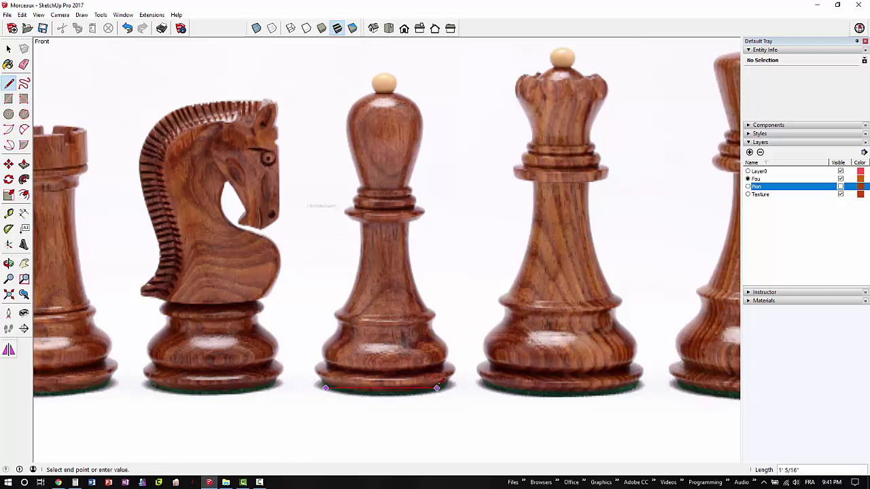
left_click(448, 388)
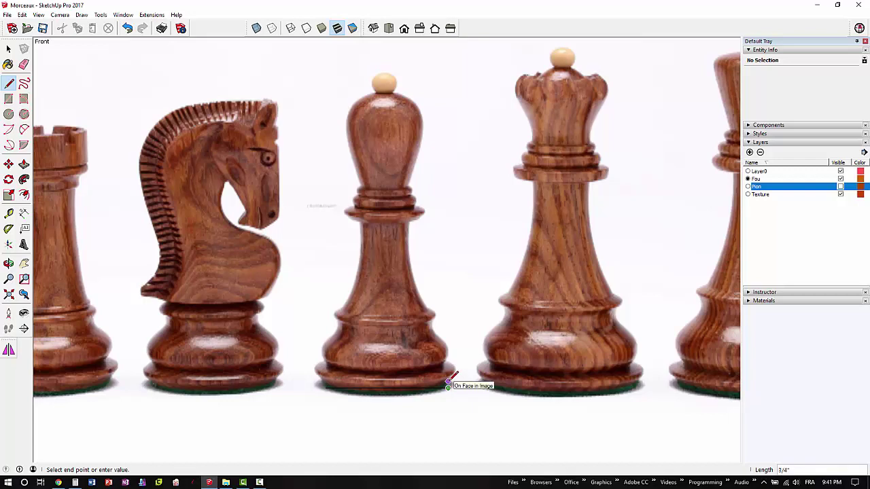
scroll(449, 381, "up", 8)
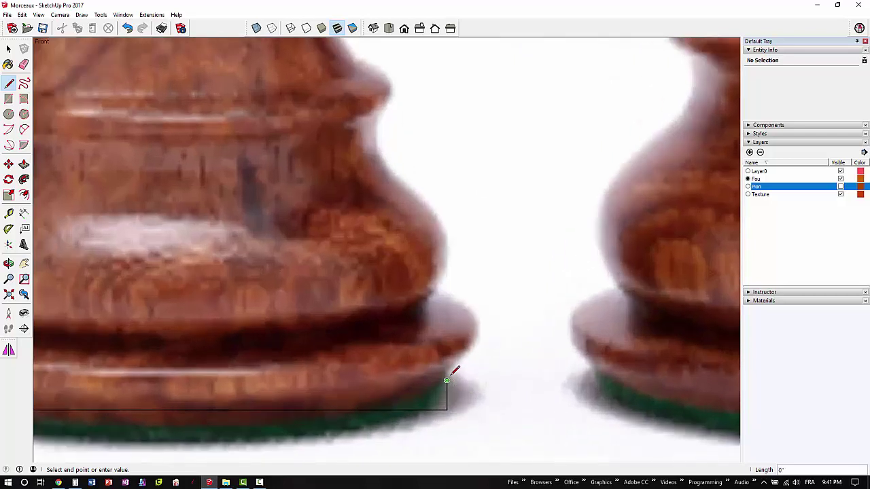
left_click(470, 351)
Trace the bishop's rounded foot rim with two connected arcs, bulging about 3/16" on the outer edge and 1/16" on the upper edge
key("a")
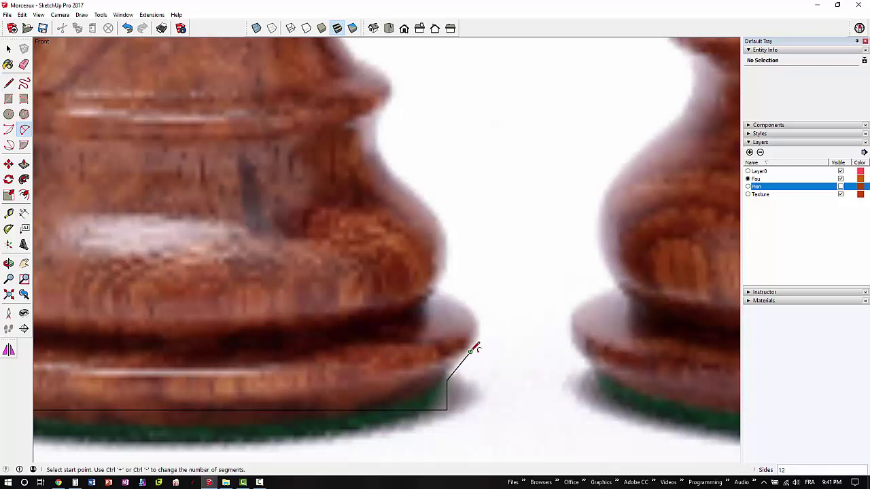
left_click(470, 352)
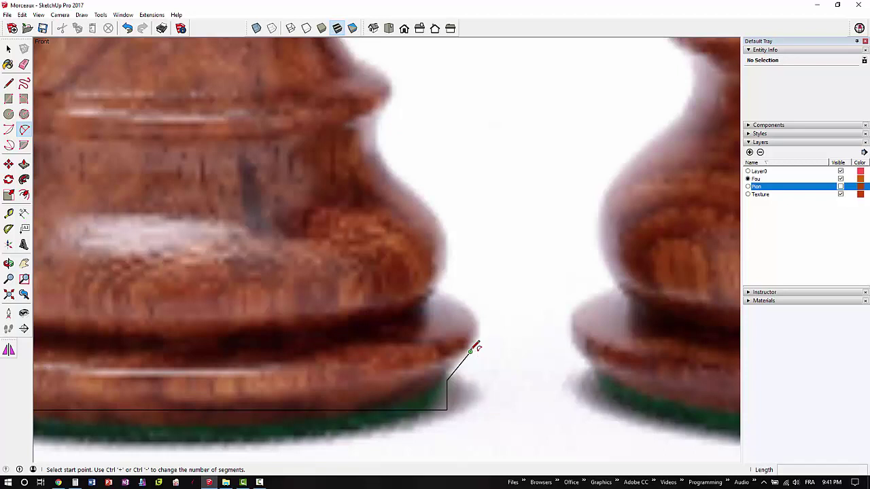
left_click(471, 309)
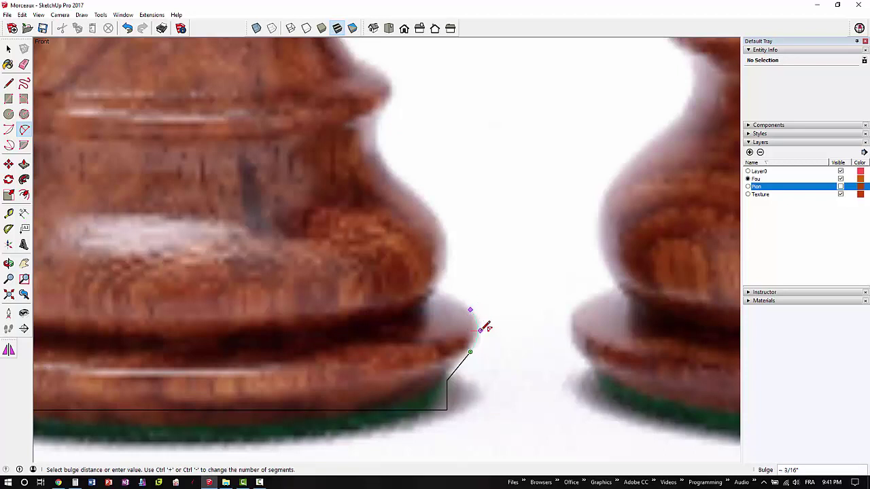
left_click(479, 330)
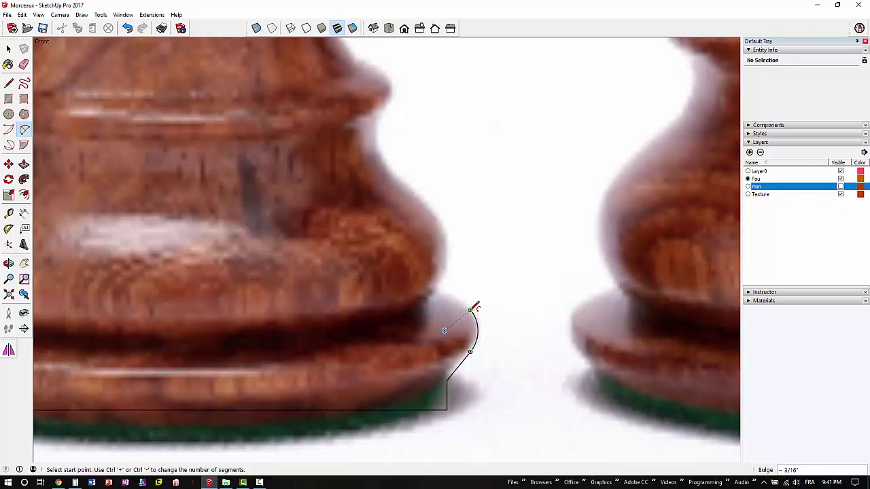
left_click(471, 310)
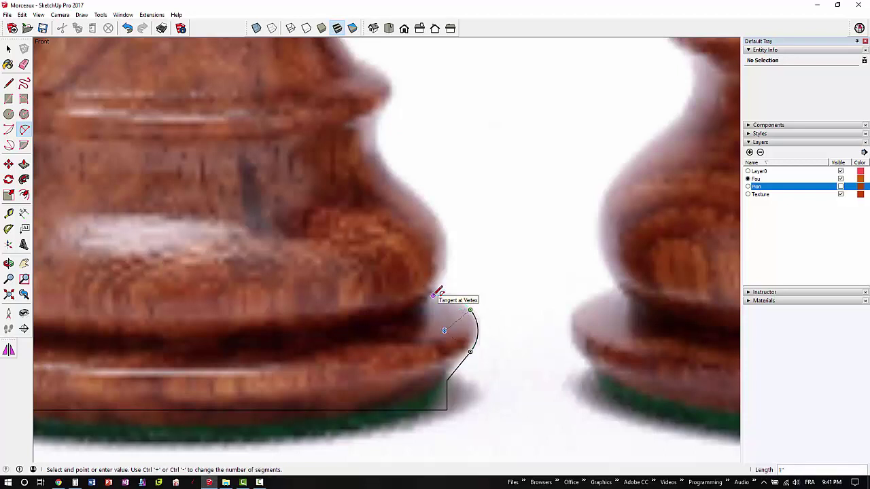
left_click(433, 296)
left_click(462, 294)
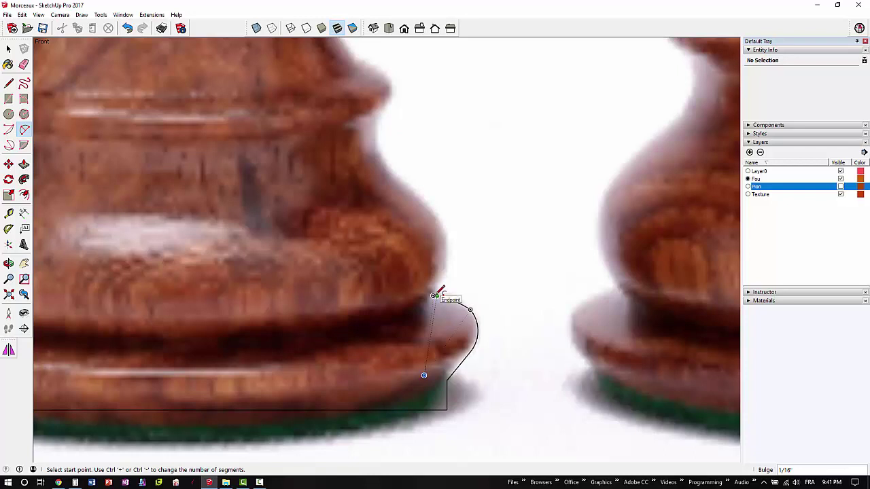
Draw a vertical line about 3/16" long above the foot rim and an outward arc with about 5/16" bulge along the bishop's lower body
key("l")
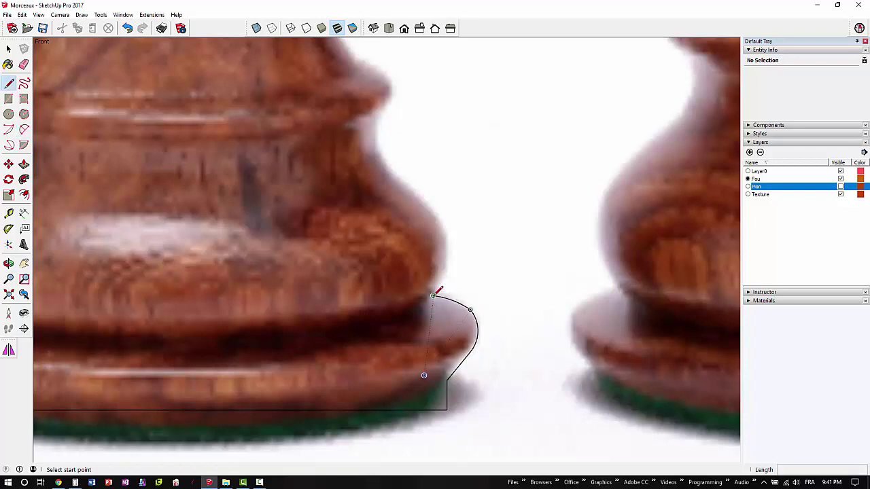
left_click(433, 295)
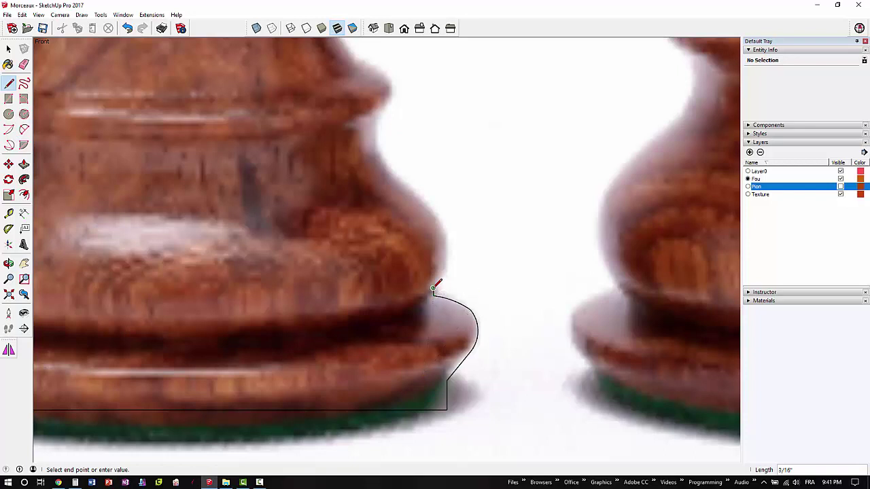
key("a")
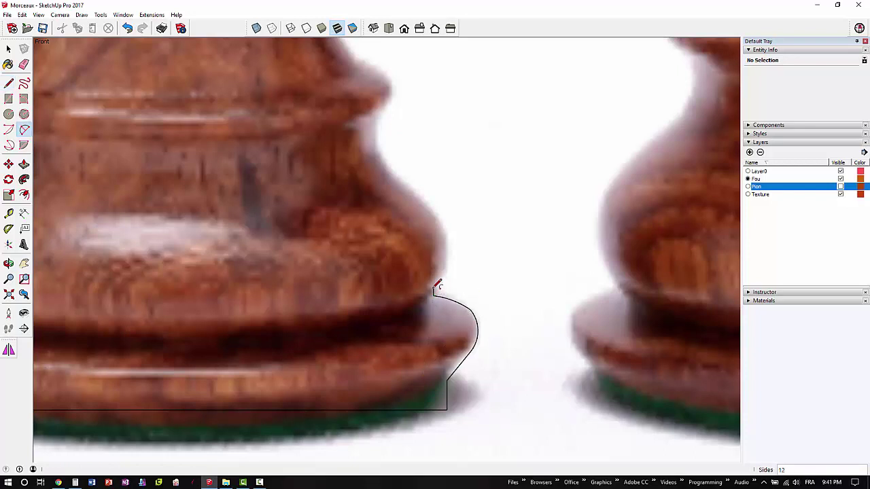
left_click(432, 289)
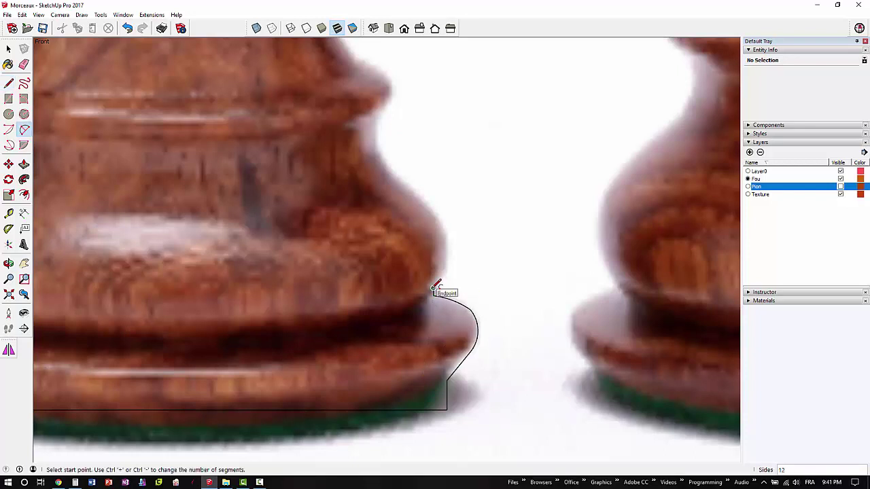
left_click(433, 214)
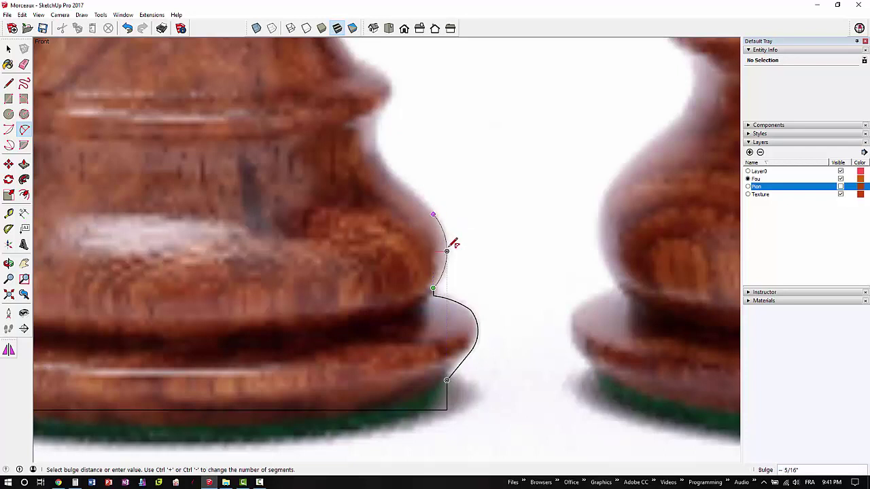
left_click(447, 245)
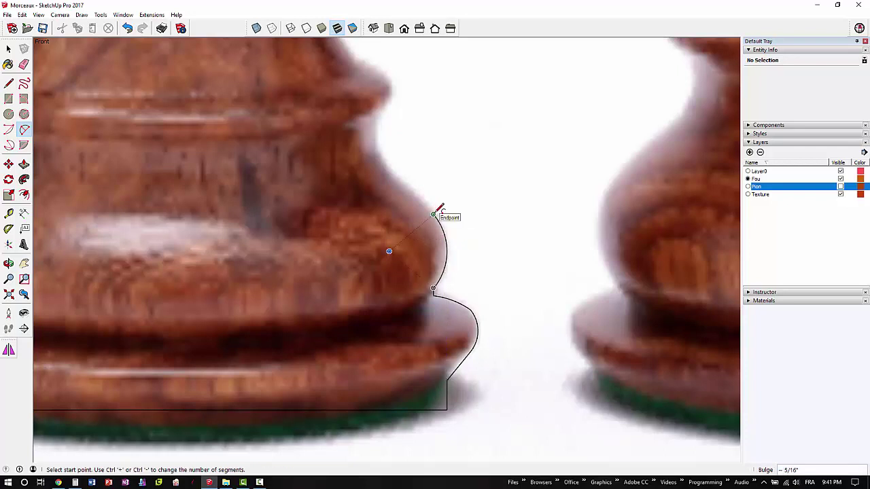
Continue the bishop's profile with a sloping line about 1 1/2" long and a concave arc with about 1/8" bulge below the upper ring
key("l")
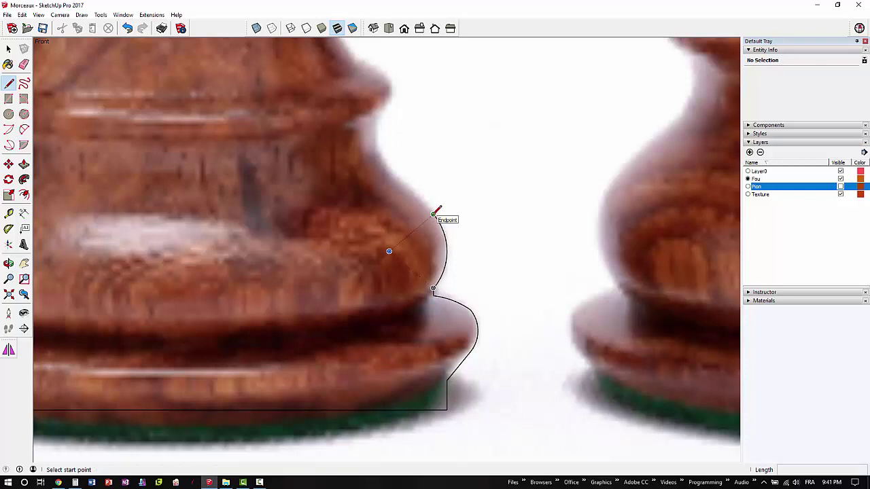
left_click(433, 215)
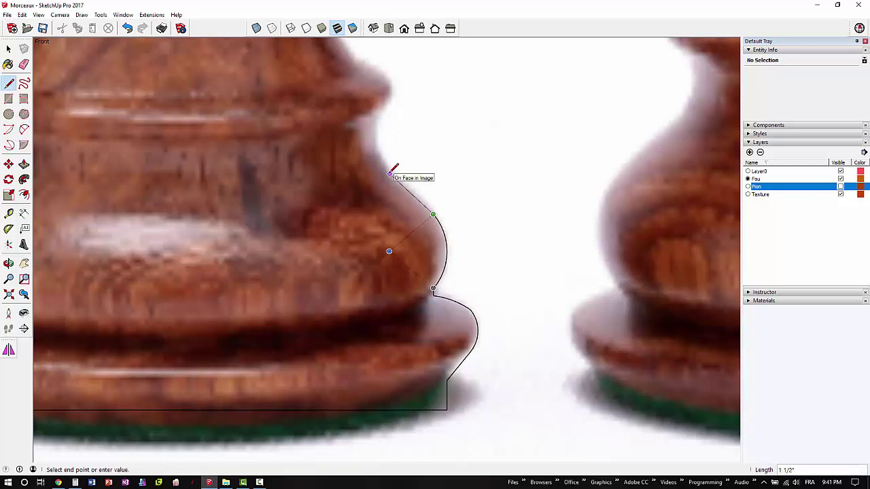
left_click(390, 174)
key("a")
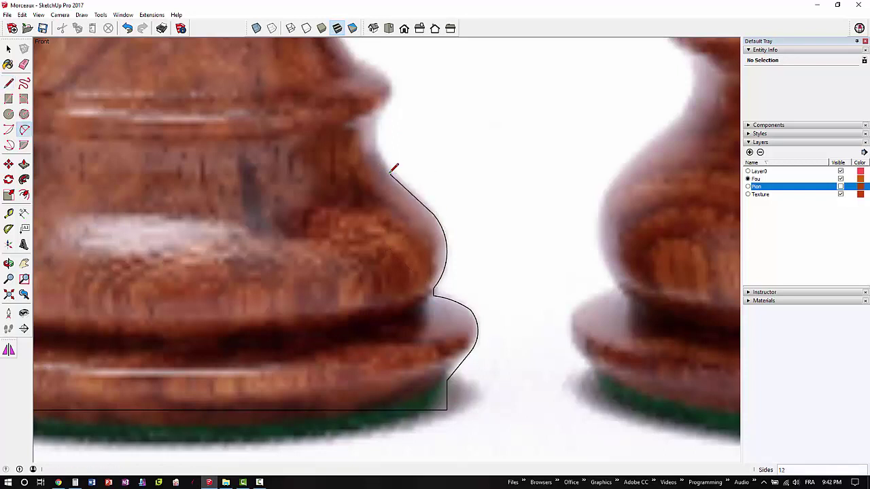
left_click(389, 174)
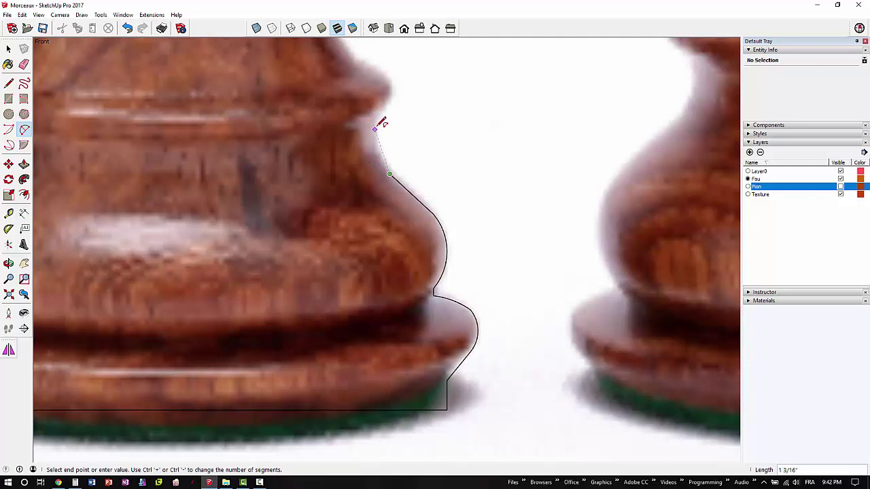
left_click(375, 128)
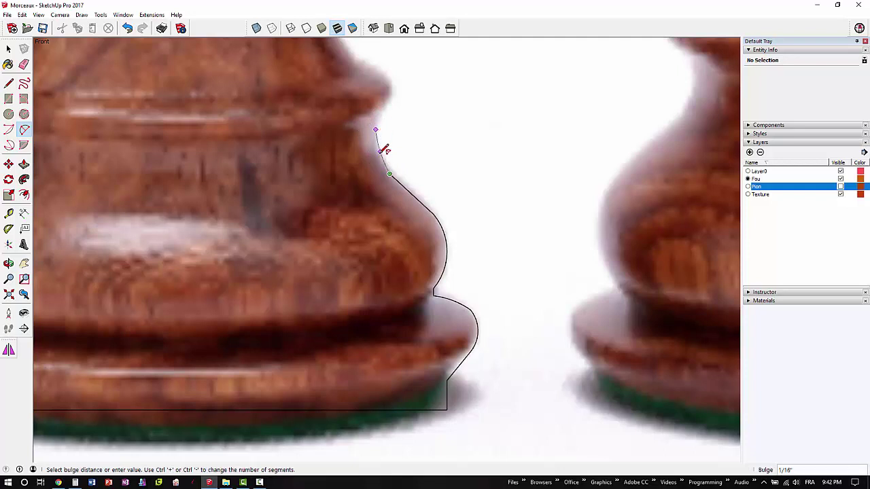
left_click(378, 129)
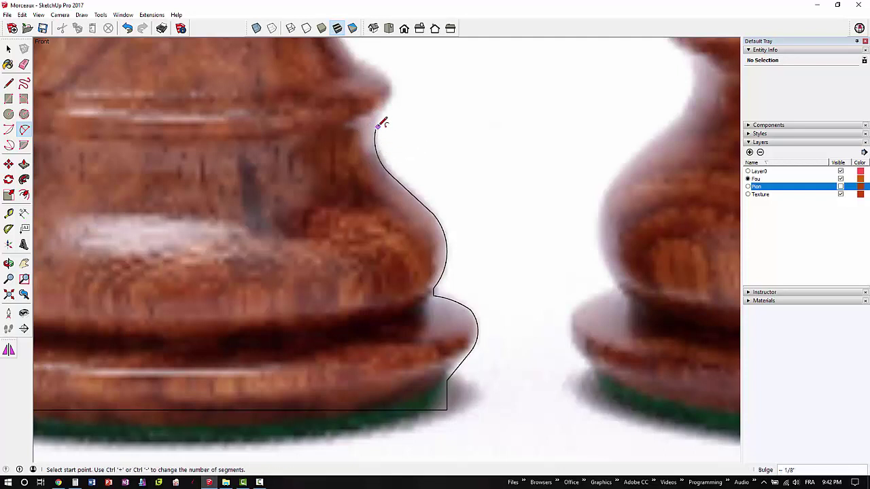
Extend the bishop's profile with a short outward line about 3/8" long and an arc with about 3/16" bulge around the ring above the body
key("l")
left_click(376, 128)
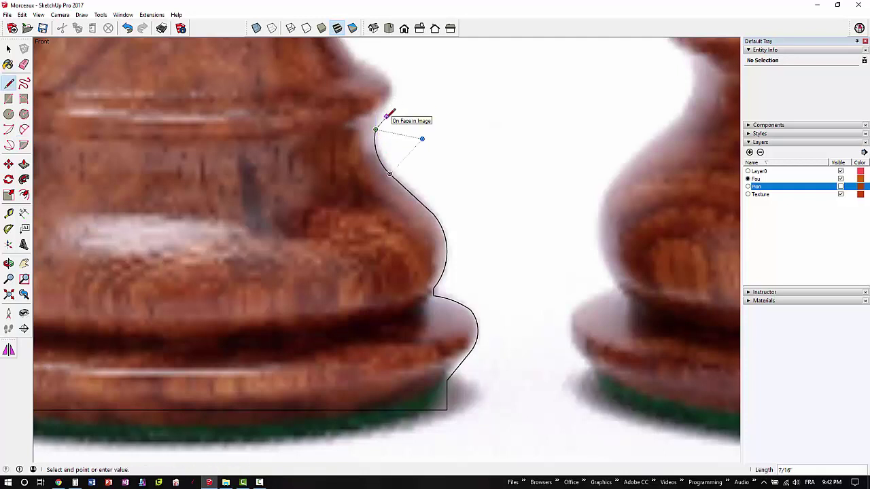
scroll(384, 115, "up", 3)
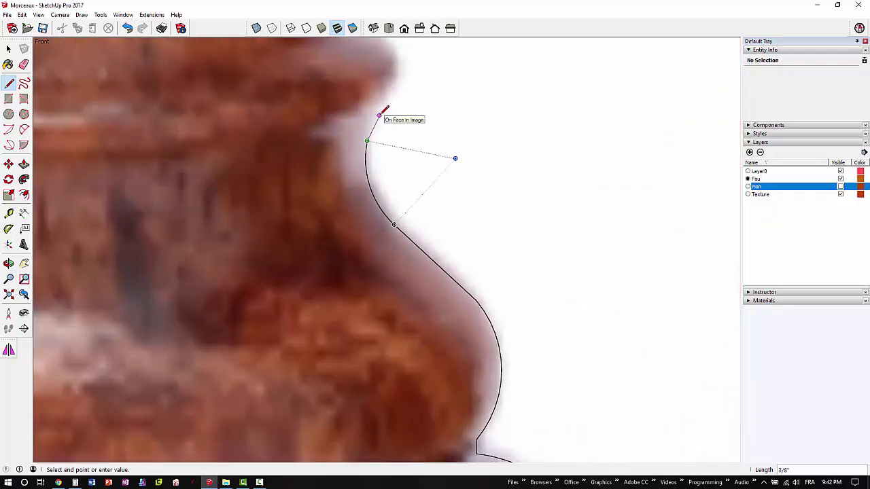
left_click(379, 116)
scroll(379, 115, "down", 3)
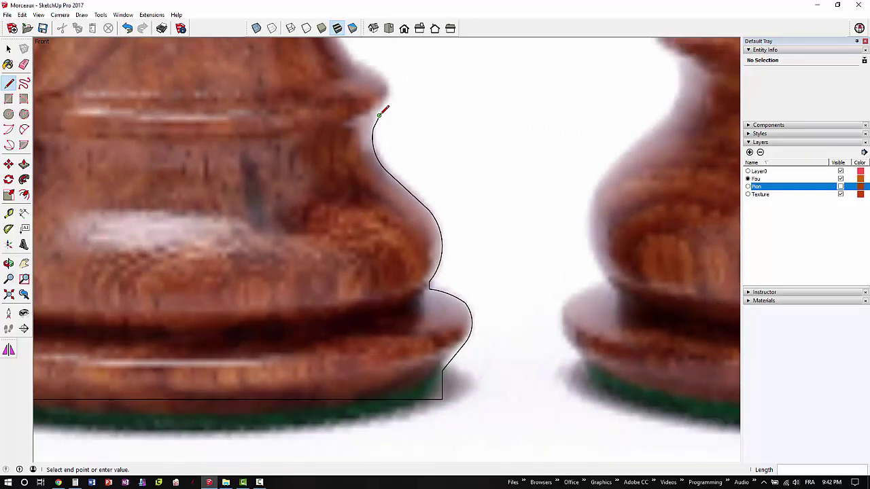
key("a")
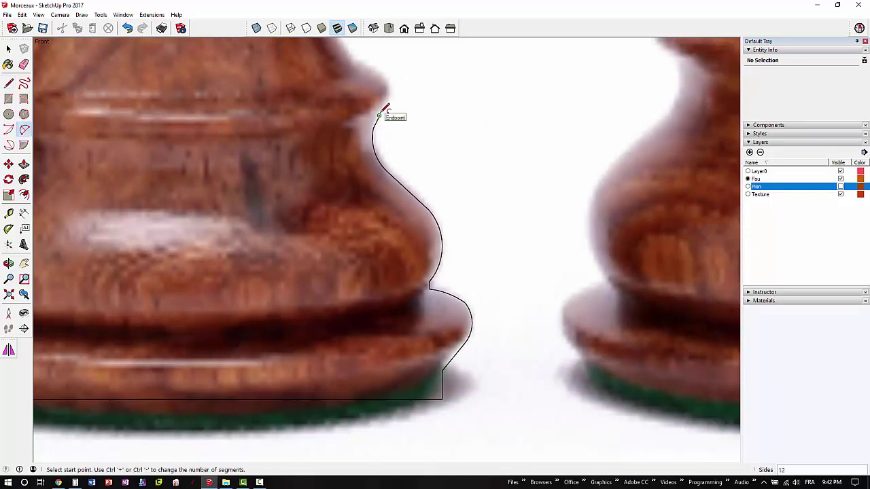
left_click(380, 116)
left_click(380, 73)
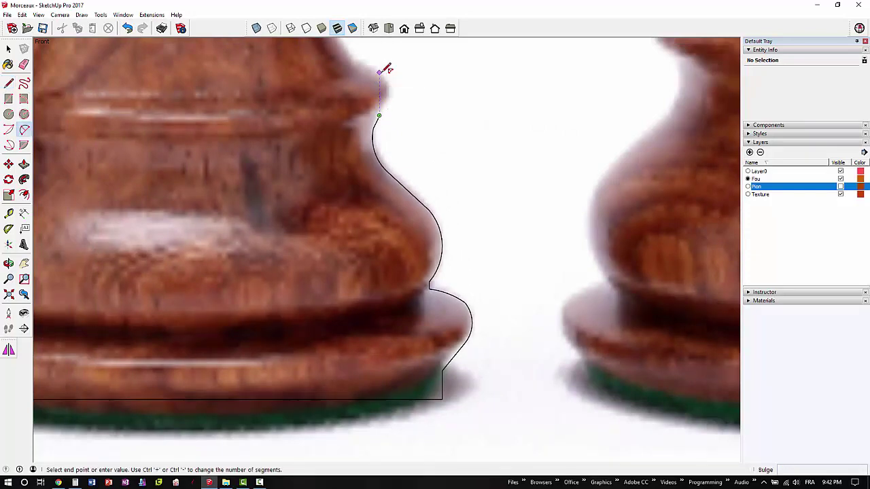
scroll(395, 80, "up", 3)
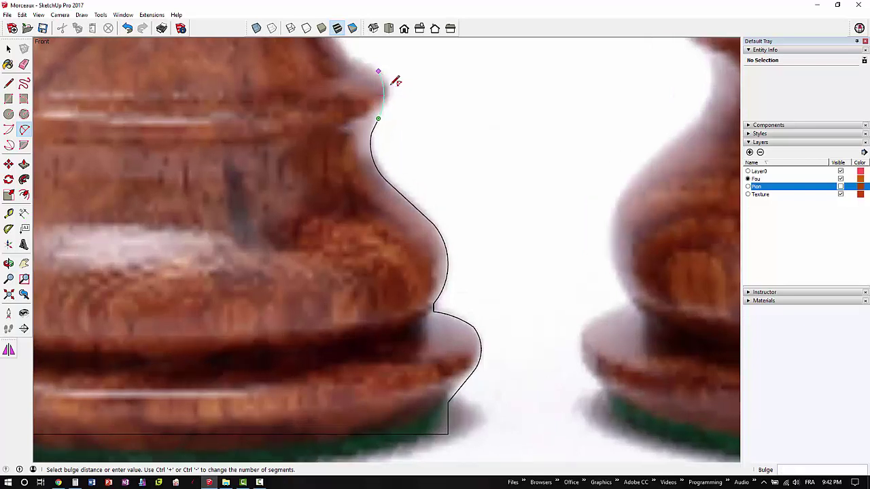
scroll(394, 79, "up", 1)
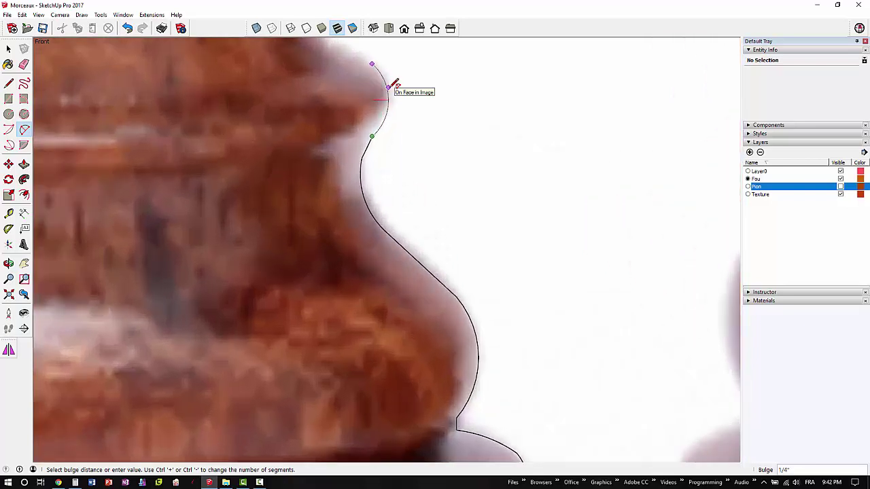
left_click(389, 94)
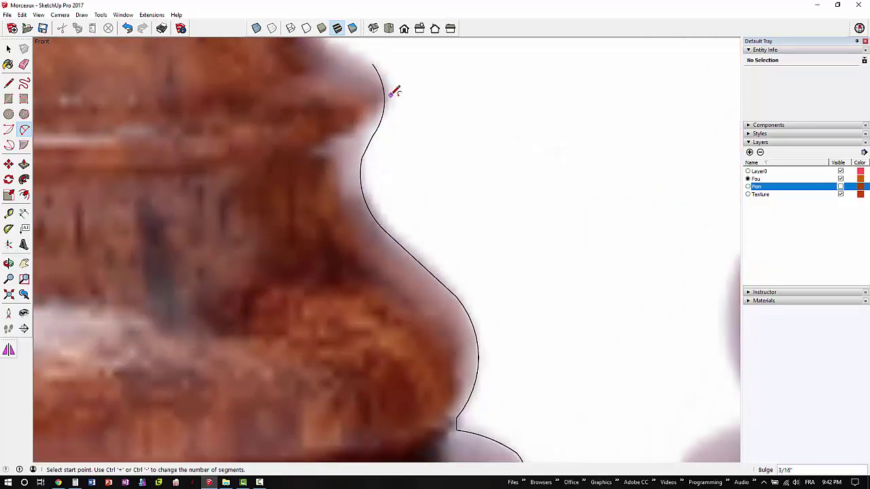
Draw a line about 11/16" long sloping inward from the top of the ring above the body to the stem's base
scroll(395, 92, "down", 3)
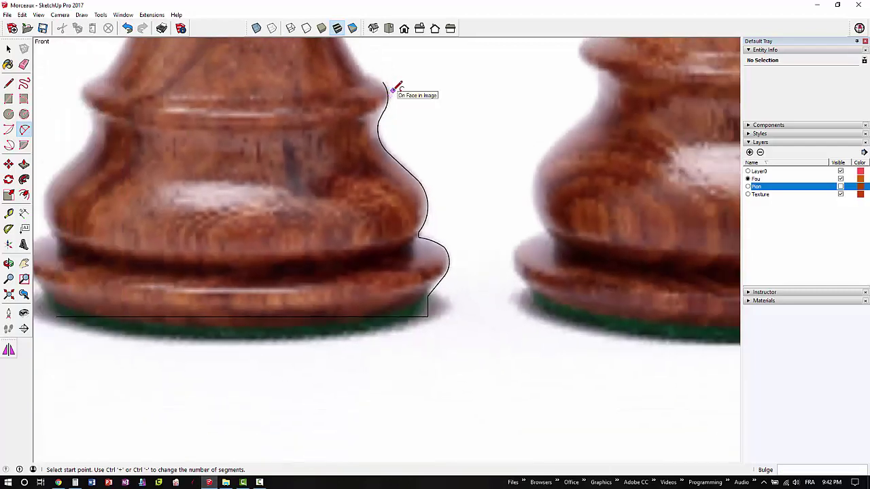
middle_click_drag(396, 89, 439, 326, "shift")
key("a")
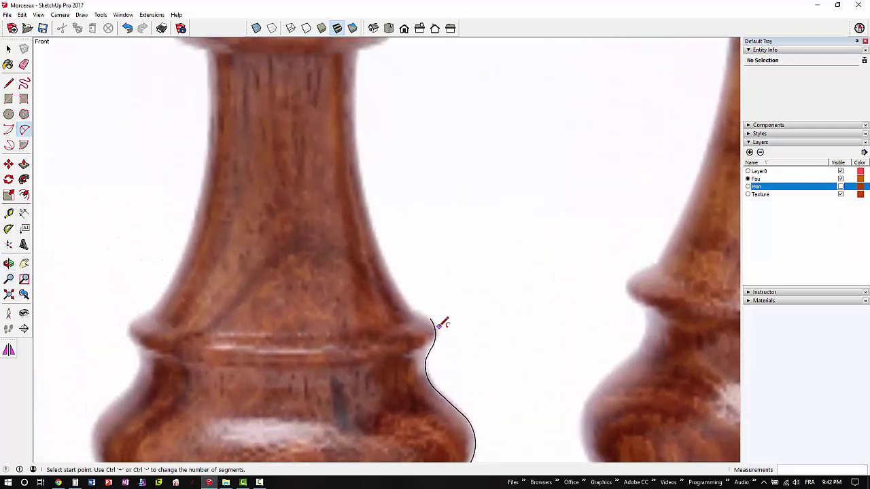
scroll(413, 337, "up", 4)
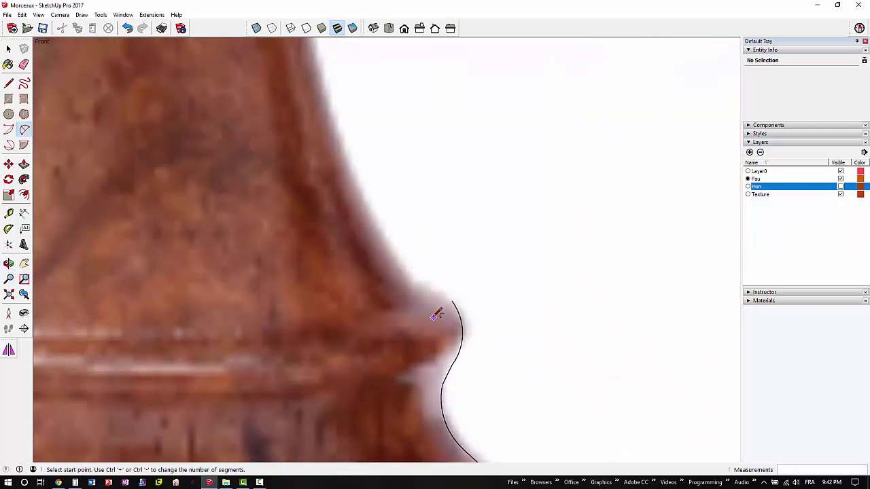
key("l")
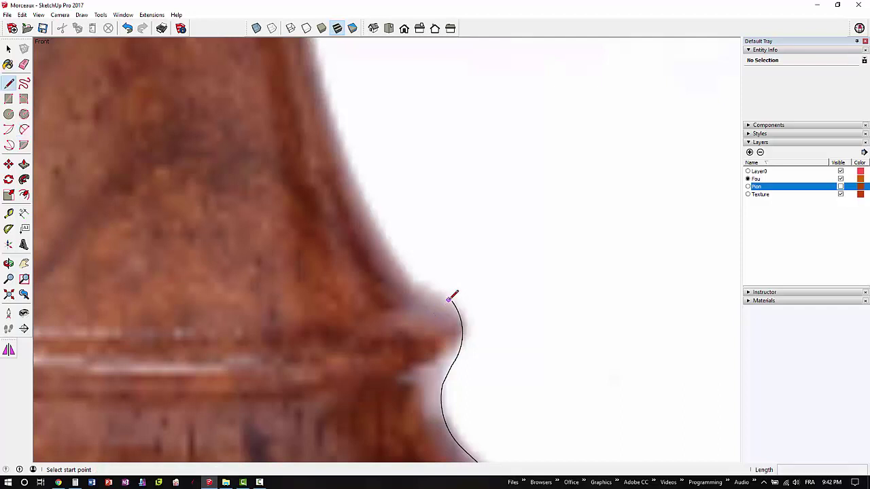
left_click(451, 301)
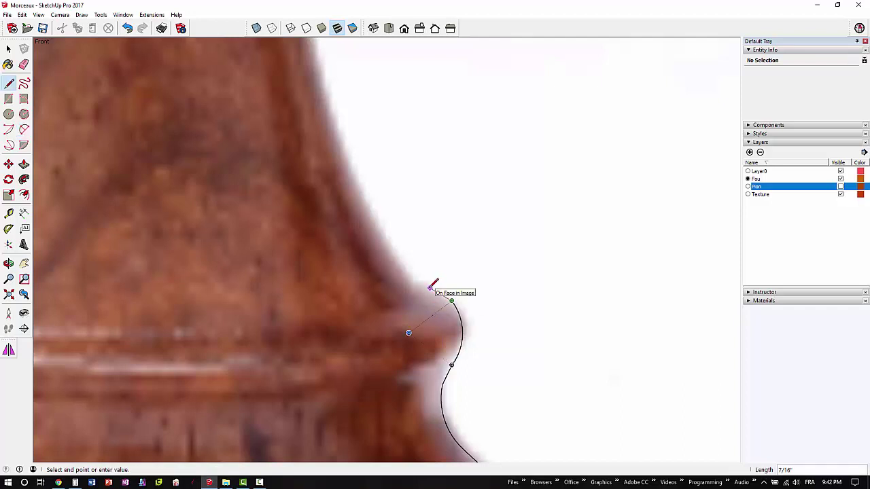
left_click(416, 284)
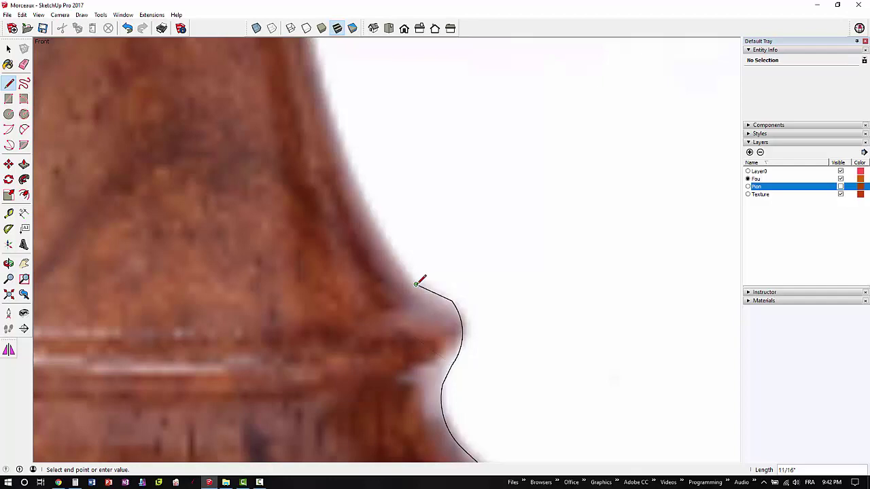
Trace the bishop's stem up to the underside of the collar with a concave arc bulging about 1 1/8"
scroll(415, 284, "down", 5)
scroll(415, 284, "up", 2)
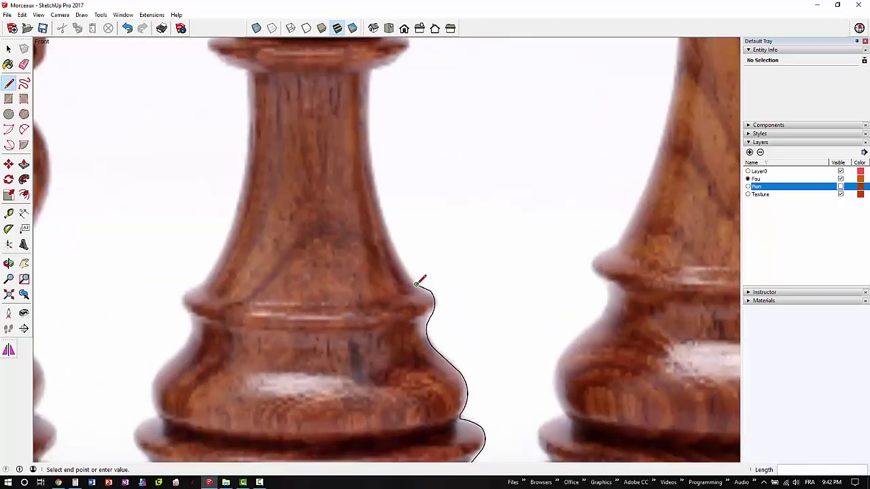
key("a")
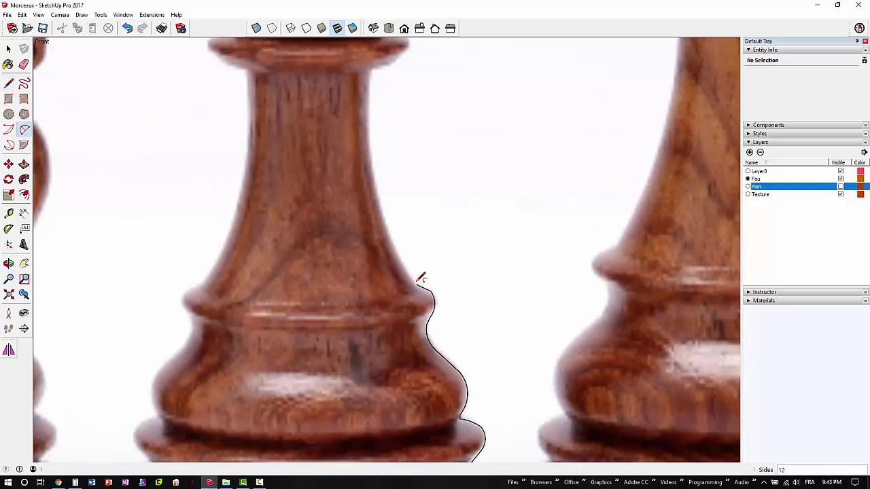
left_click(416, 284)
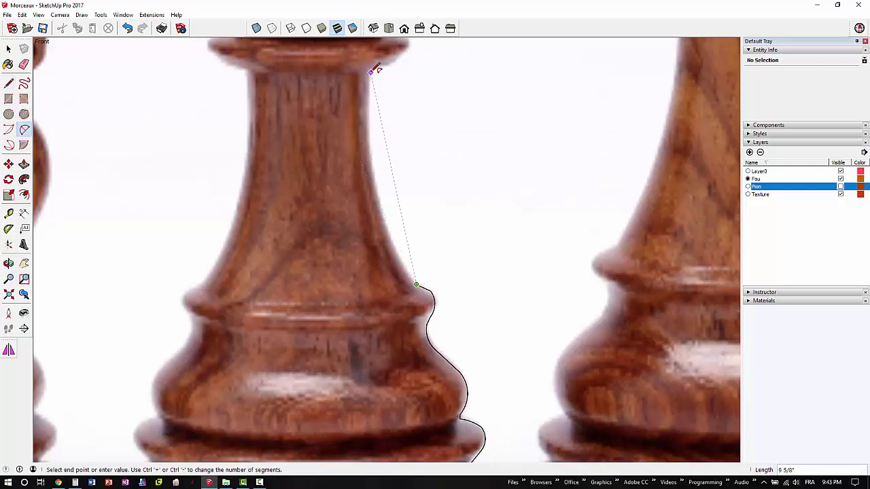
left_click(370, 68)
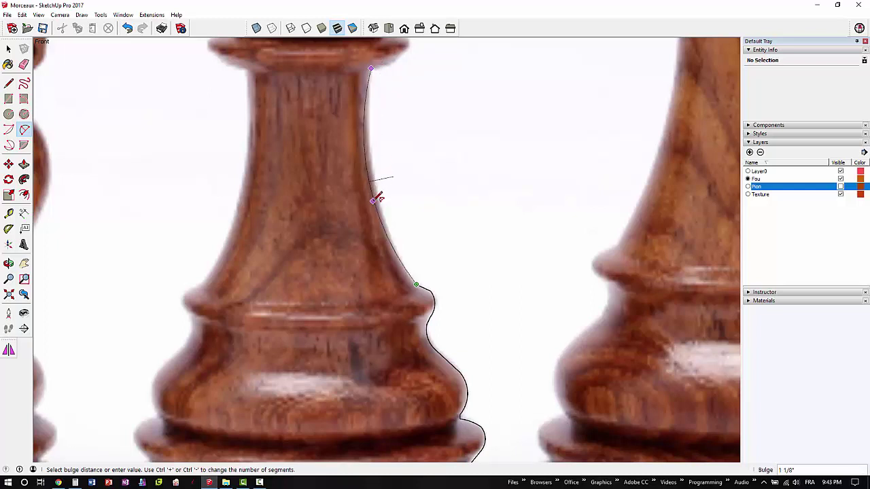
left_click(373, 200)
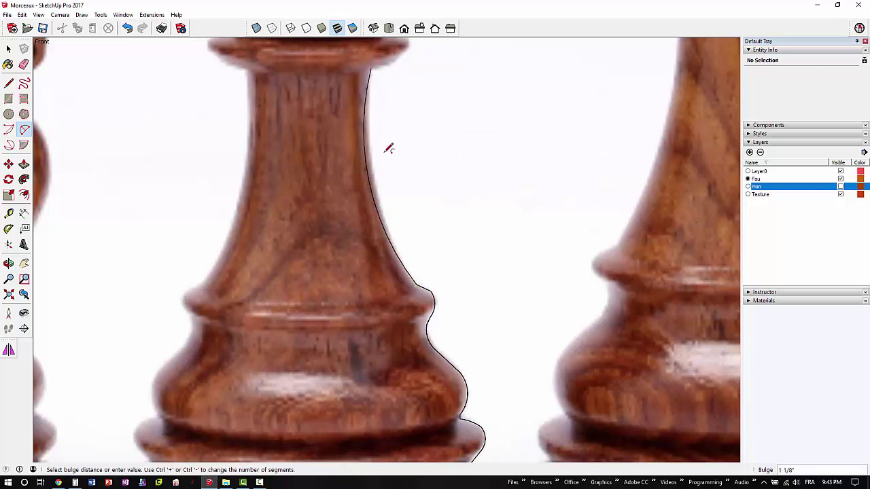
Draw the collar's underside with a horizontal line about 3/4" long and a line sloping outward toward the collar's tip
middle_click_drag(394, 104, 375, 367, "shift")
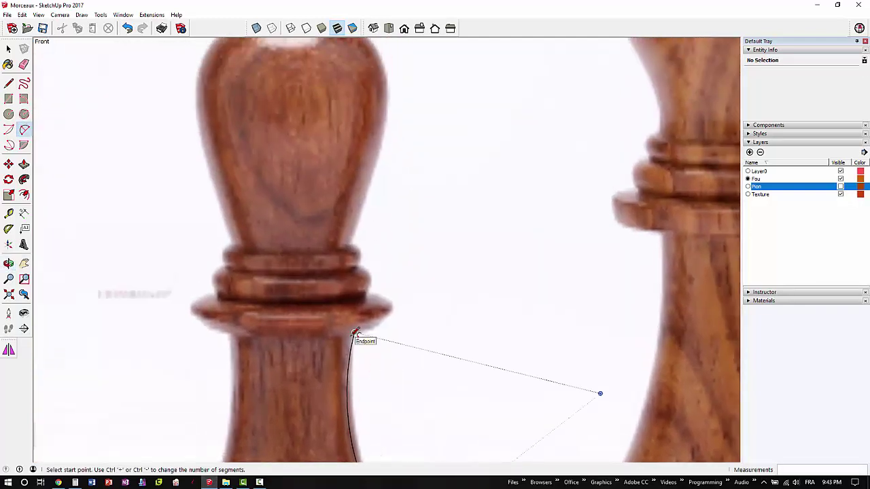
scroll(355, 336, "up", 3)
key("l")
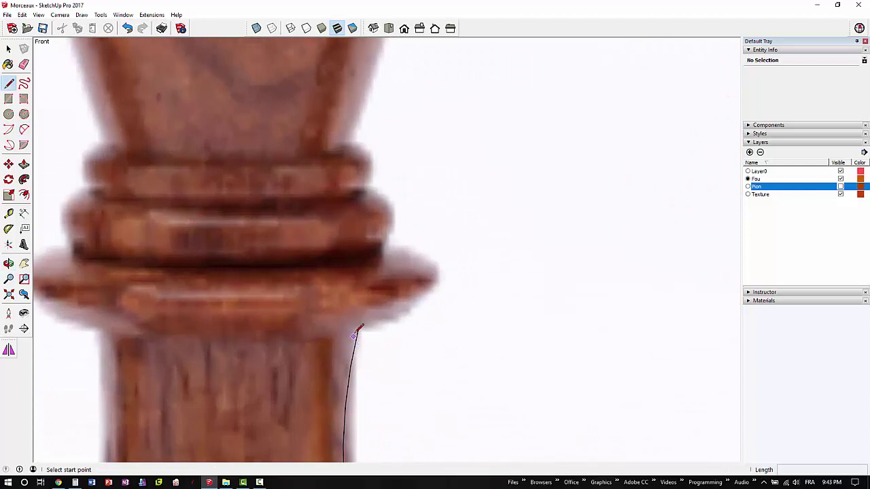
left_click(358, 327)
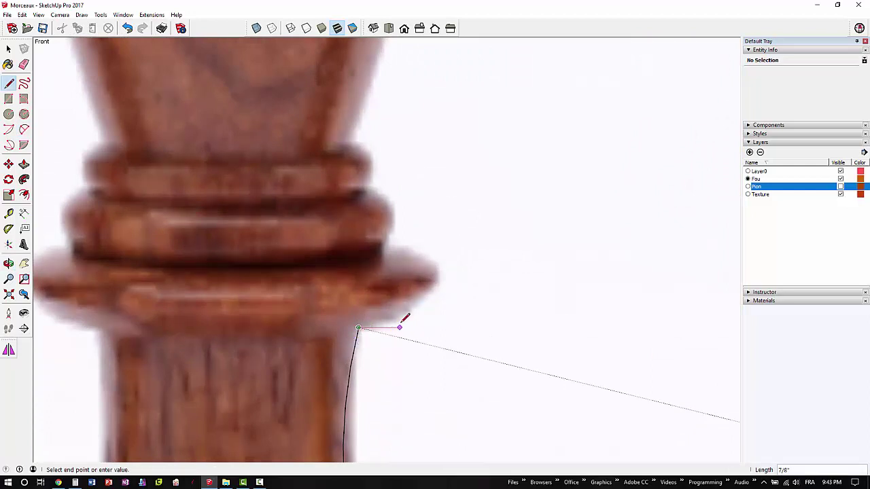
left_click(393, 327)
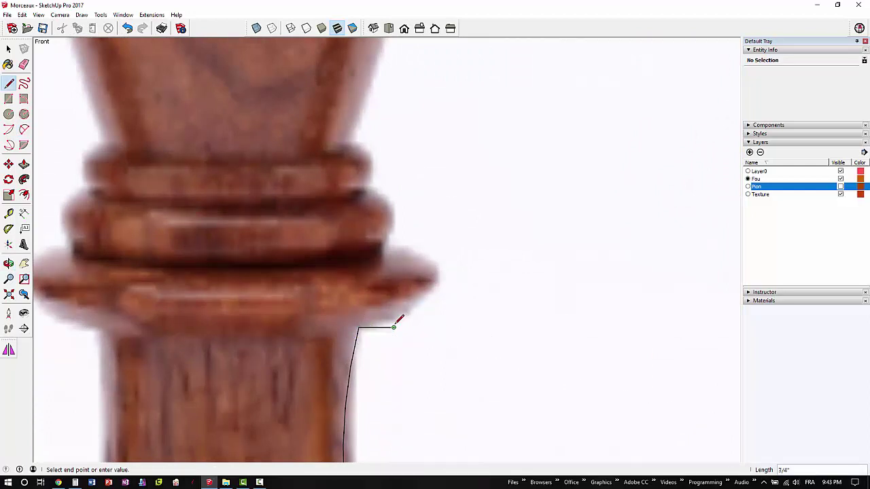
key("a")
left_click(430, 293)
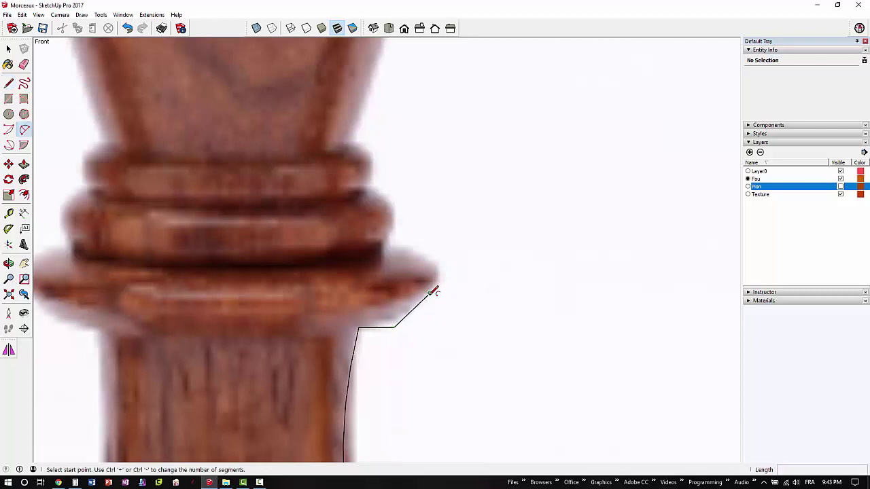
Round the collar's tip with an arc bulging about 1/8" and draw the lines stepping inward and up to the lower ring
left_click(429, 264)
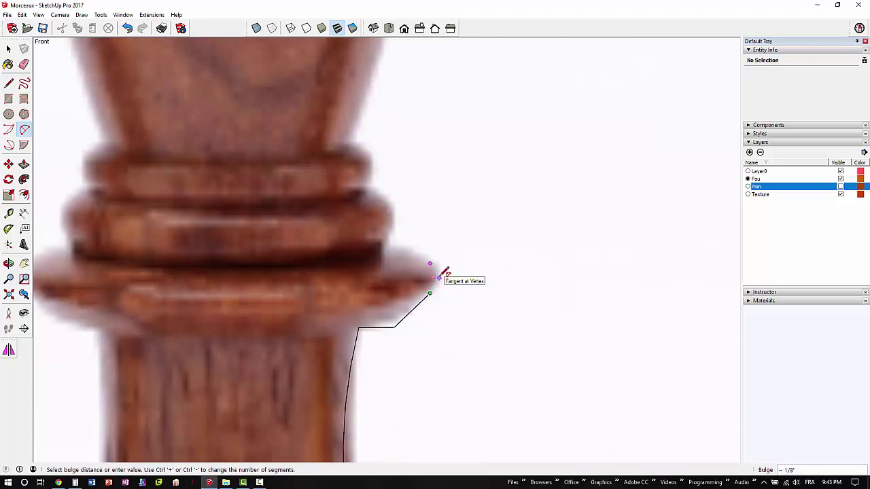
left_click(436, 270)
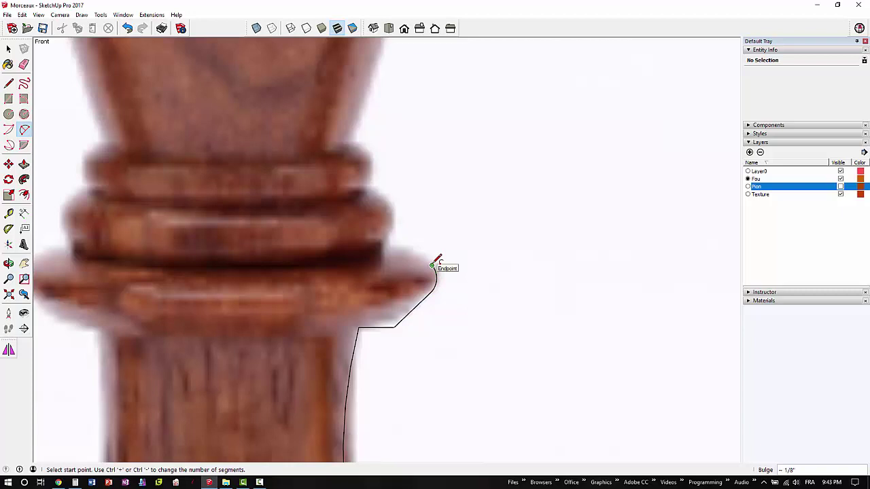
key("l")
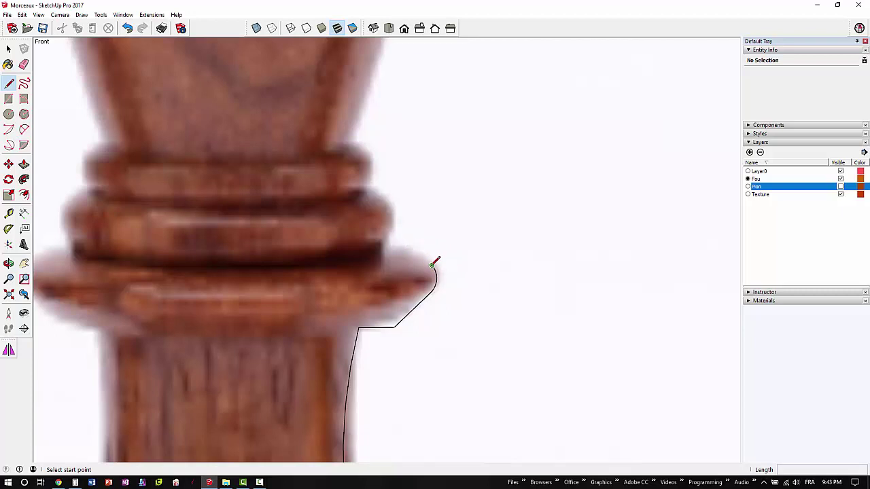
left_click(430, 263)
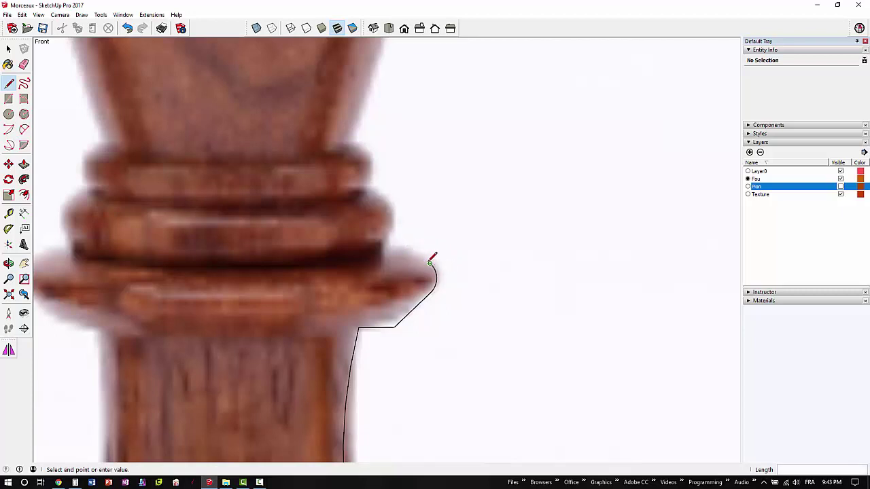
left_click(382, 263)
Trace the lower ring above the collar with an outward arc spanning about 15/16" and bulging about 1/4"
key("a")
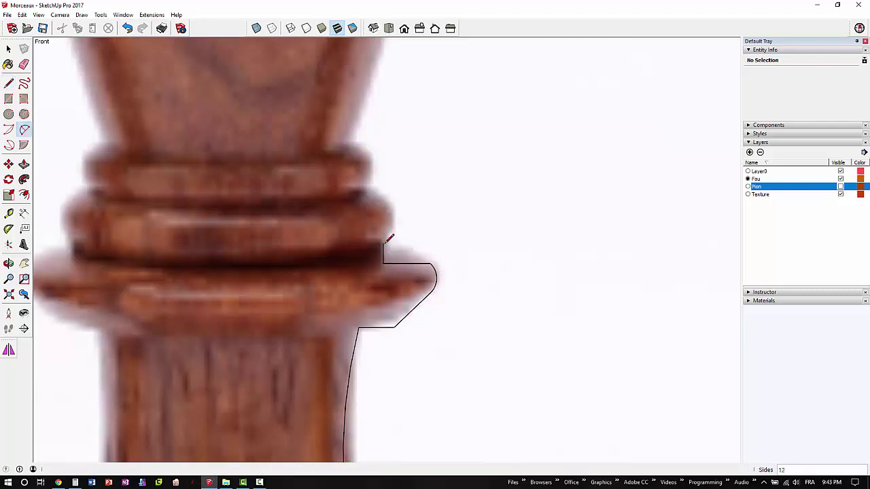
left_click(382, 243)
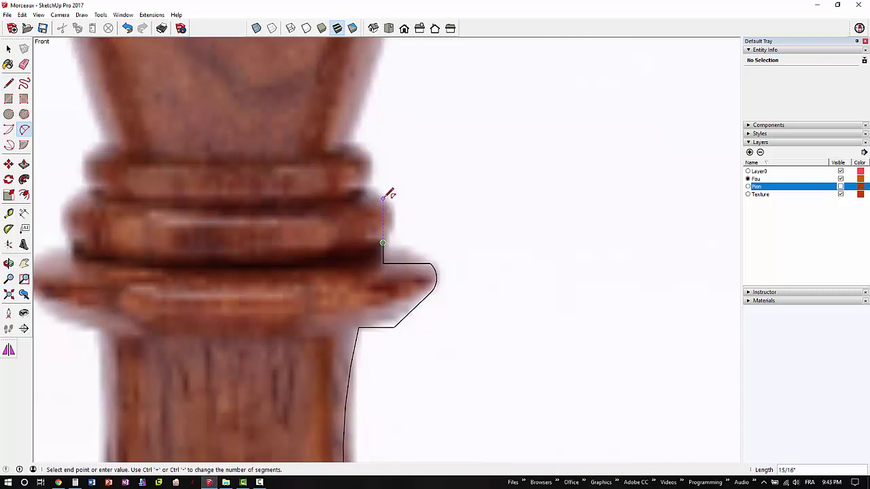
left_click(383, 197)
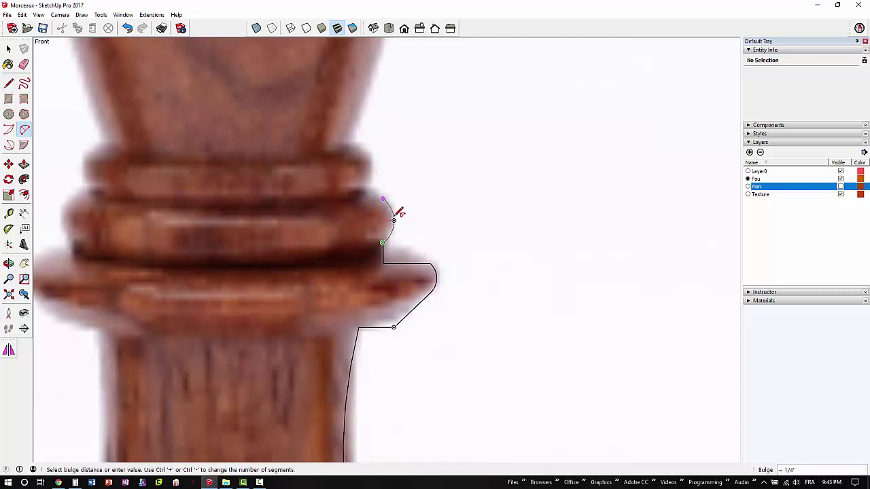
left_click(395, 216)
Draw a short horizontal line inward from the top of the lower ring and a short vertical line up to the upper ring
key("l")
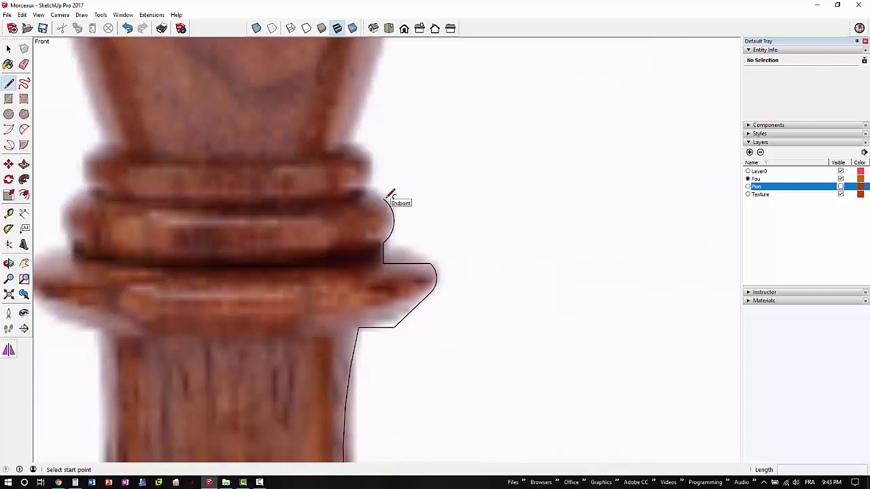
left_click(383, 198)
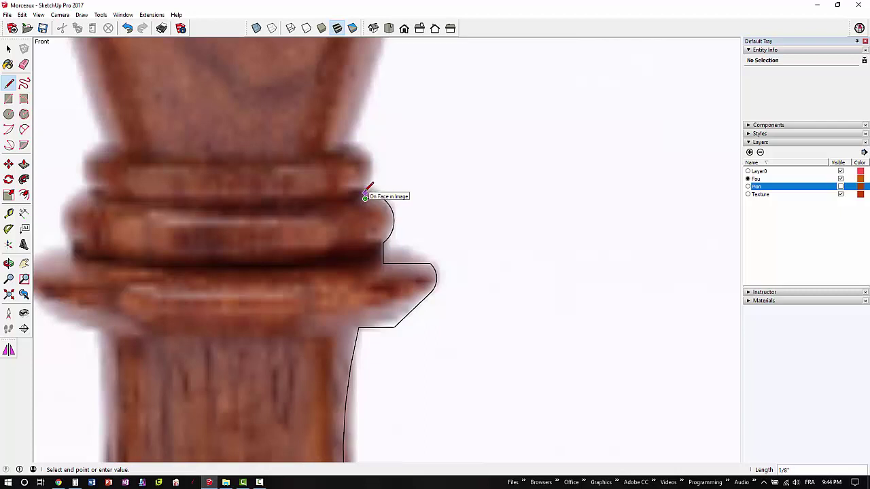
scroll(367, 194, "up", 4)
scroll(368, 193, "up", 1)
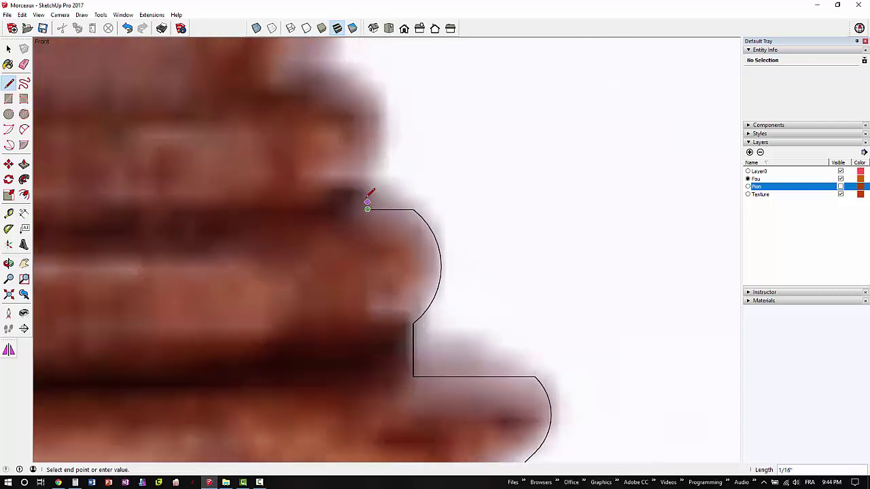
scroll(367, 197, "down", 2)
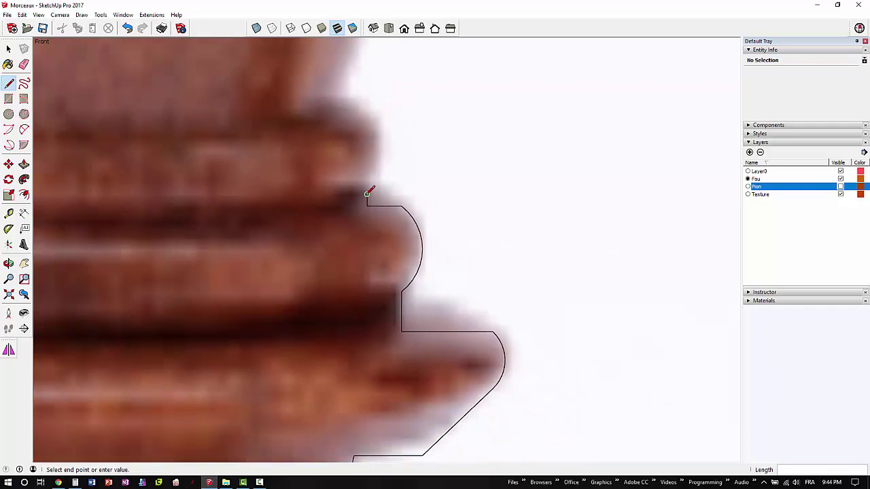
scroll(366, 195, "down", 1)
Trace the small upper ring below the bishop's head with an outward arc bulging about 3/16"
key("a")
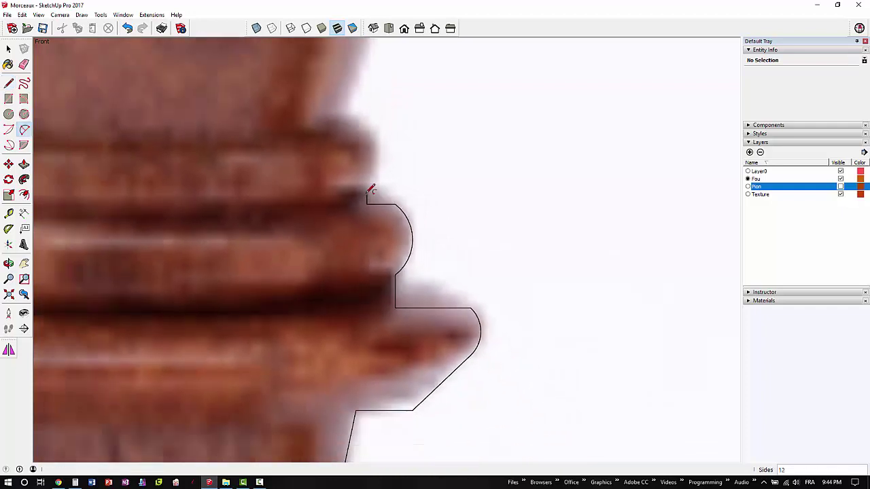
left_click(366, 194)
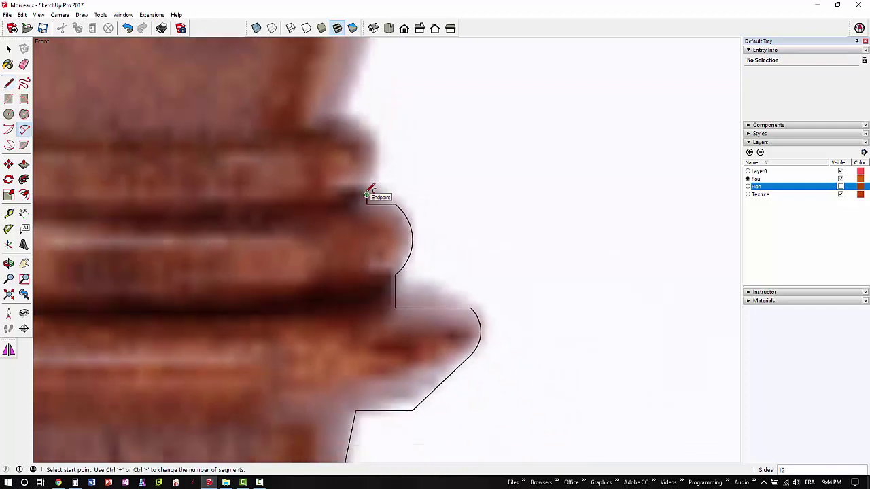
left_click(367, 128)
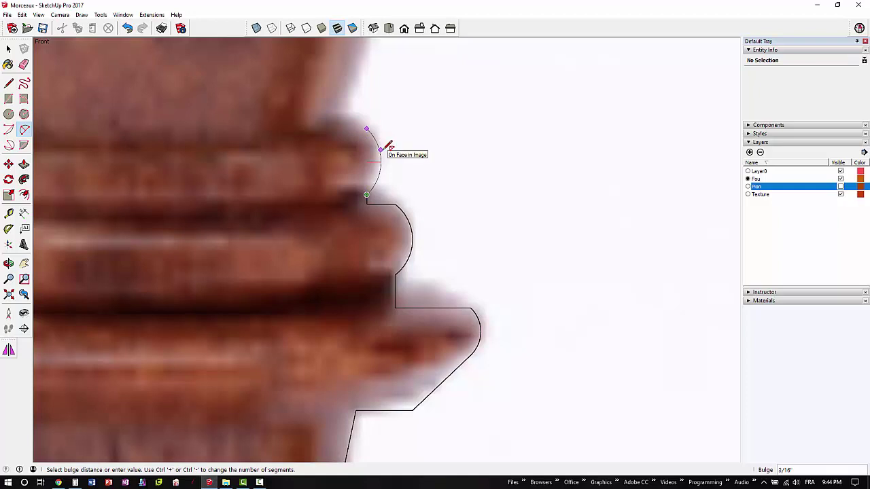
left_click(387, 146)
Draw a horizontal line about 1/2" long inward from the top of the upper ring to the base of the bishop's head
scroll(395, 117, "down", 2)
scroll(395, 116, "down", 1)
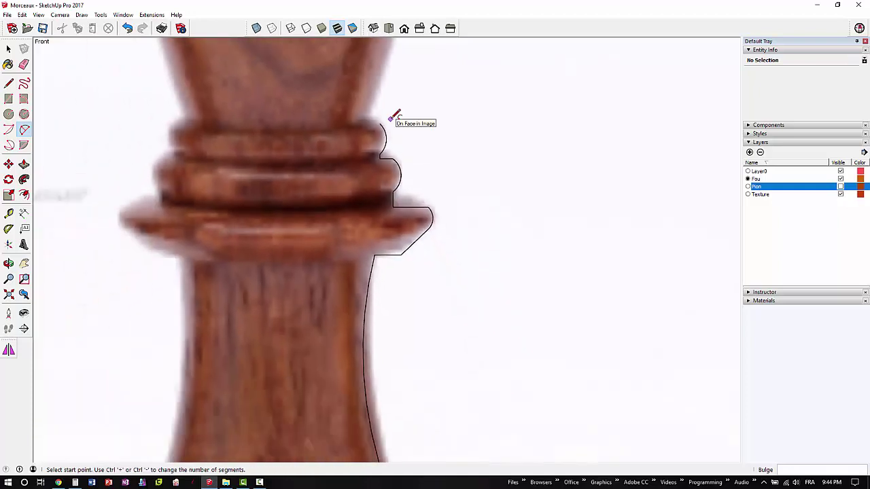
mouse_move(395, 117)
middle_mouse_down("shift")
mouse_move(413, 292)
mouse_move(417, 285)
mouse_move(401, 288)
middle_mouse_up("shift")
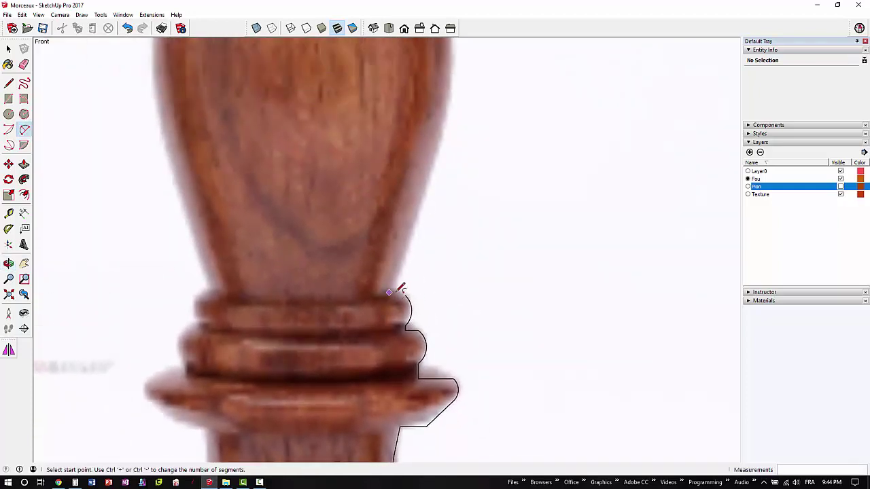
key("l")
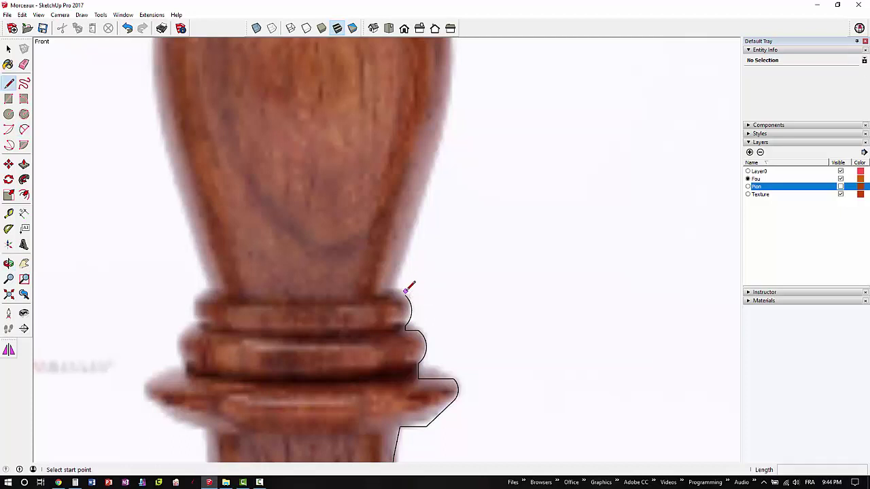
scroll(407, 297, "up", 3)
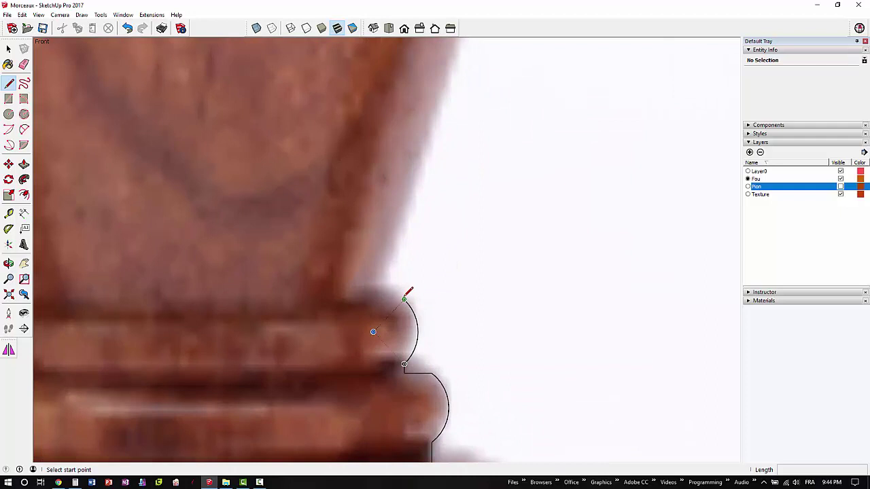
left_click(404, 299)
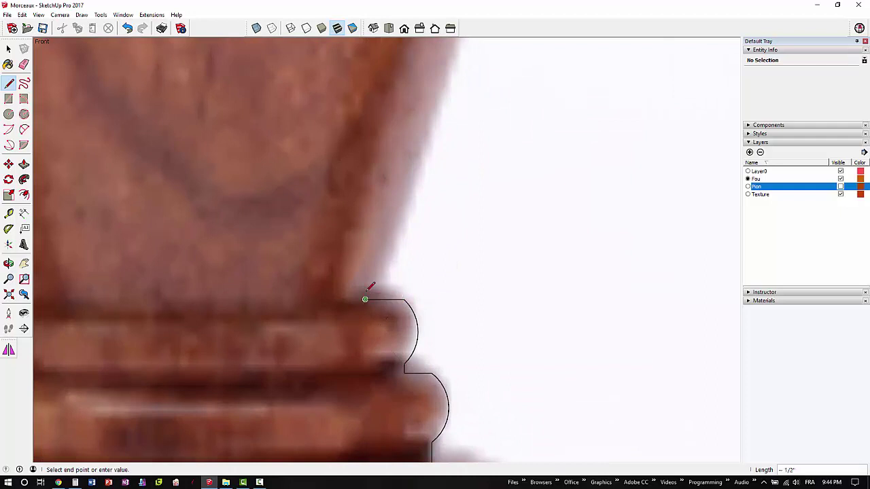
Trace the lower side of the bishop's head with a slightly outward arc spanning about 5 7/8" and bulging about 1/8"
scroll(371, 289, "down", 4)
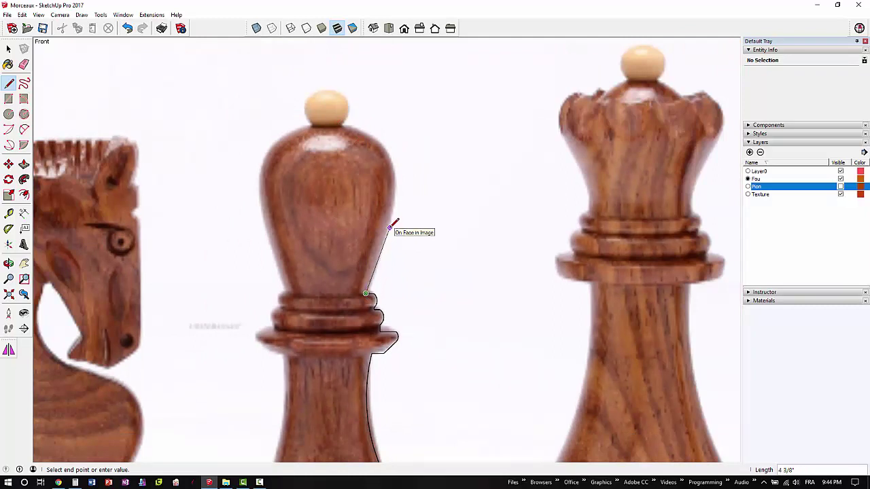
key("a")
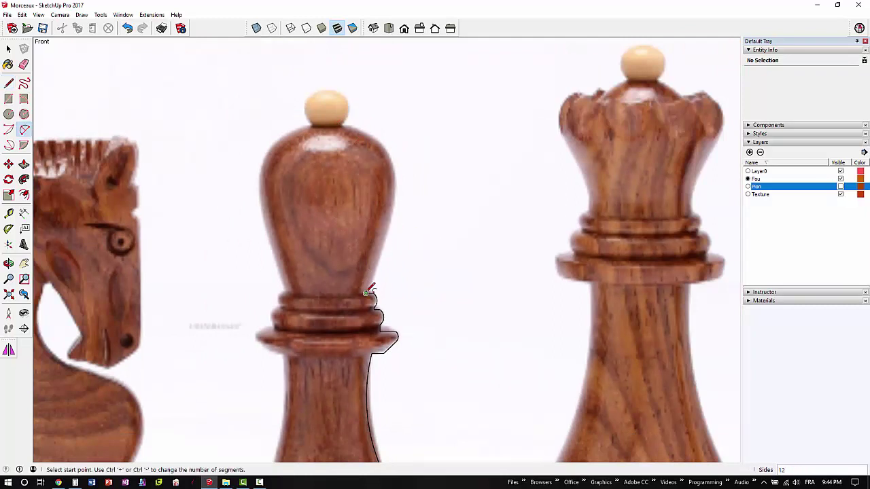
left_click(367, 293)
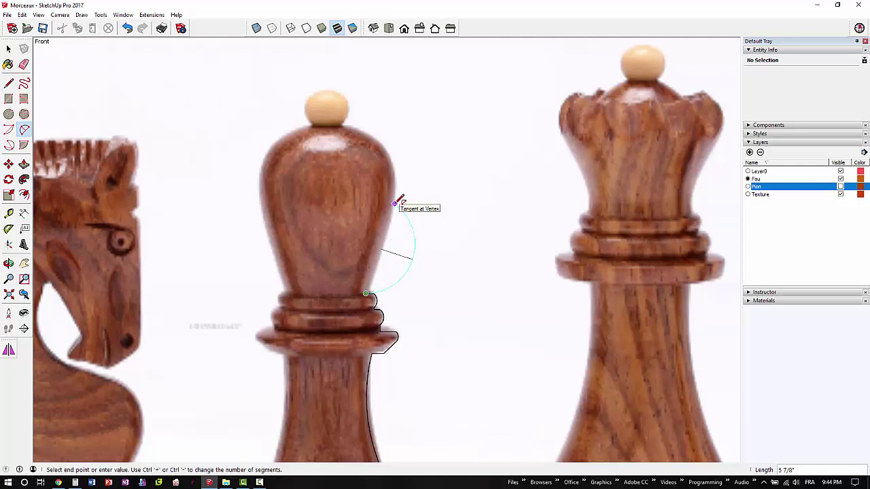
left_click(395, 203)
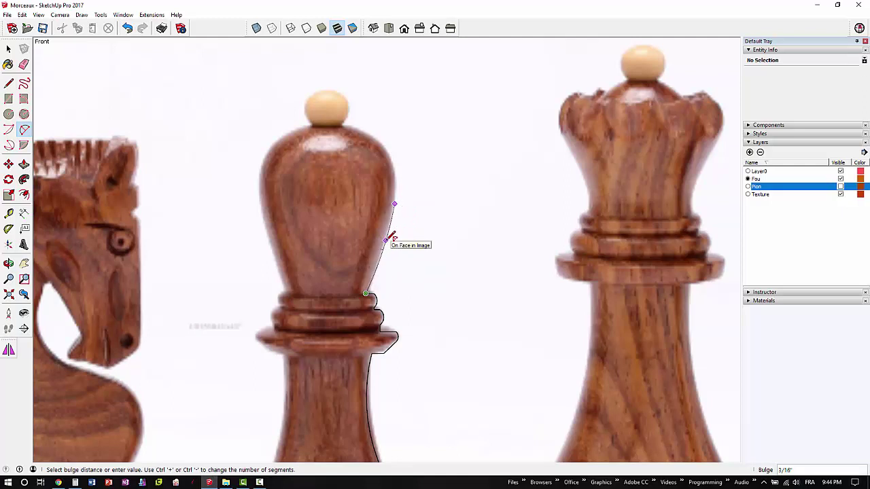
scroll(391, 236, "up", 3)
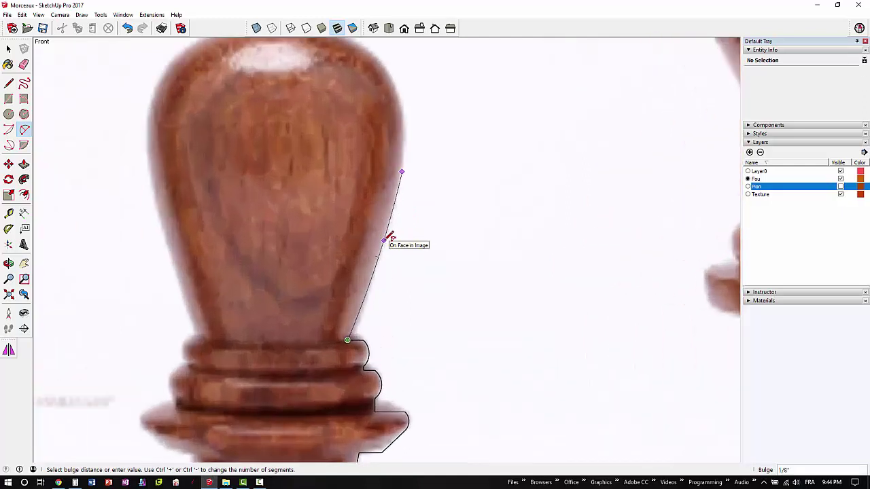
left_click(386, 237)
scroll(412, 178, "down", 2)
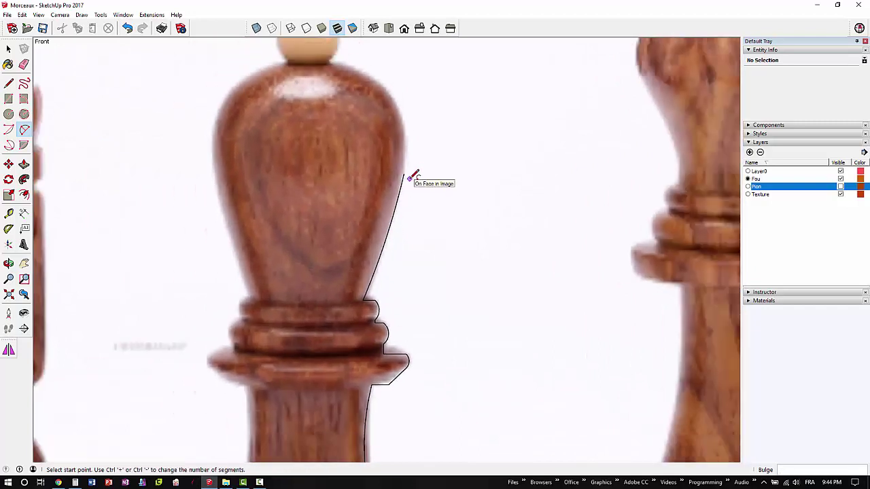
Trace the rounded upper part of the bishop's head up to the ball's base with an outward arc bulging about 1 3/8"
mouse_move(414, 173)
middle_mouse_down()
mouse_move(418, 307)
mouse_move(439, 311)
middle_mouse_up()
scroll(434, 289, "up", 3)
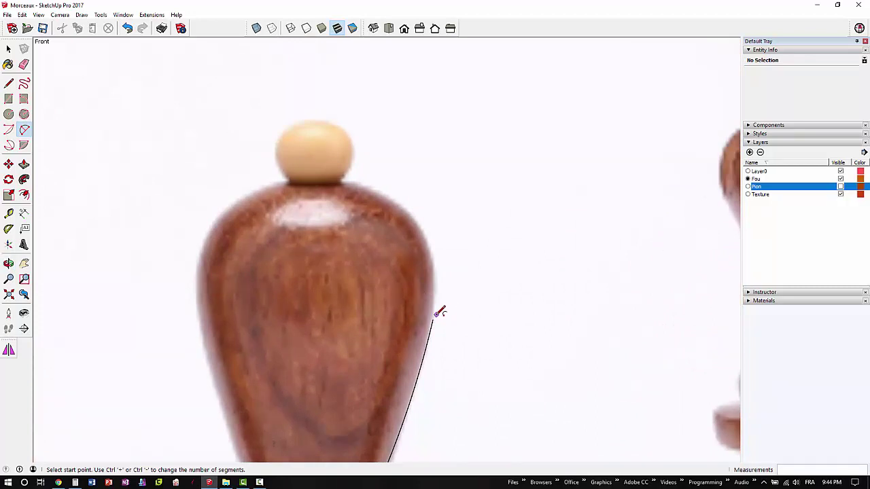
left_click(432, 318)
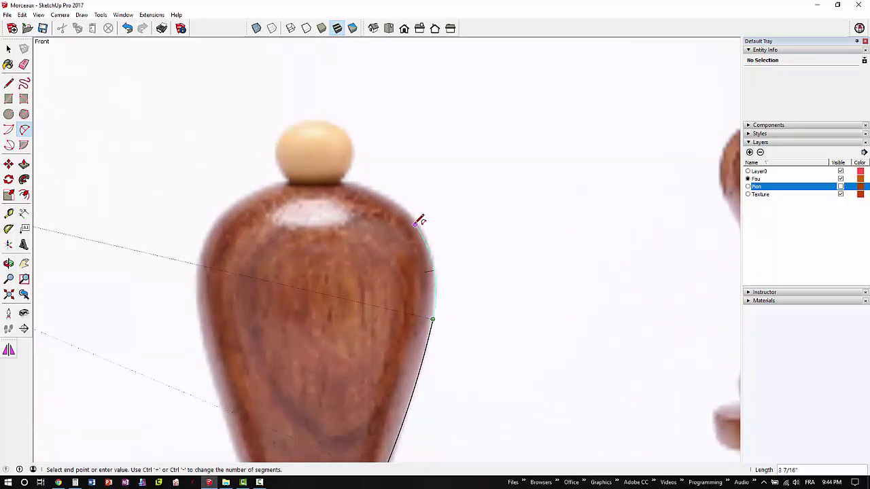
left_click(344, 183)
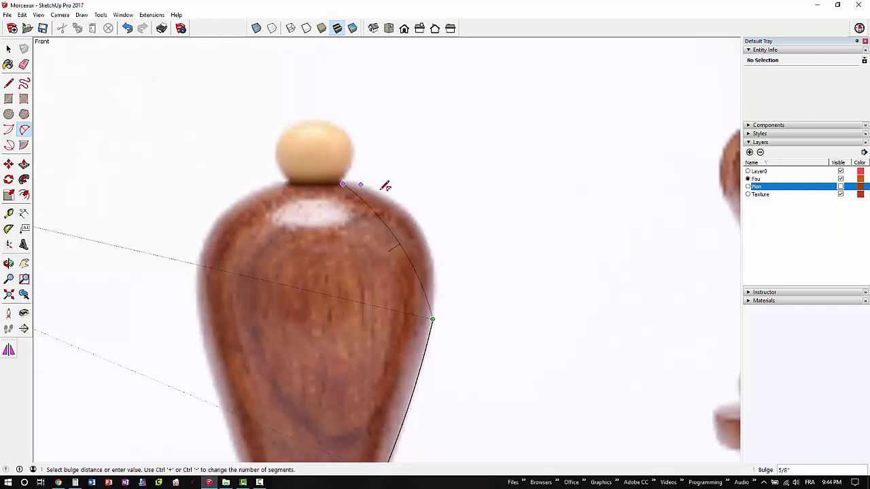
left_click(411, 215)
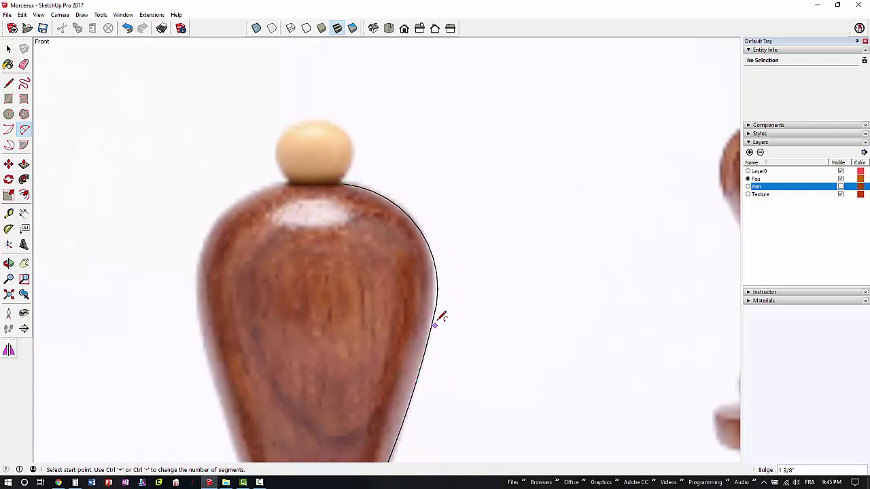
Trace half of the top ball with a side arc spanning about 1 15/16" and bulging 3/8", plus a short arc reaching its top centre
left_click(343, 182)
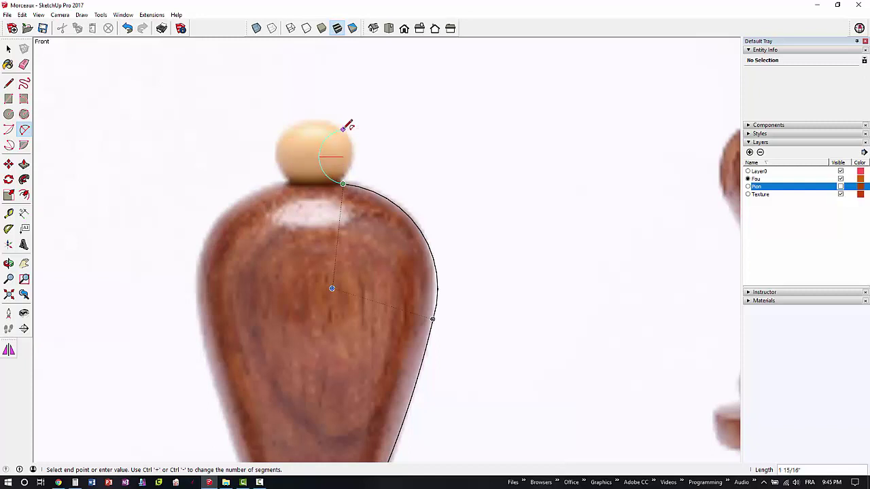
left_click(343, 129)
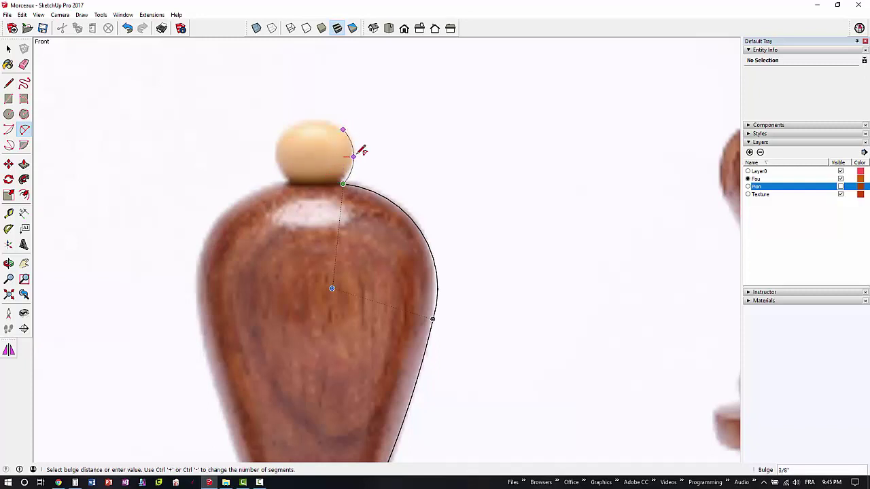
left_click(350, 135)
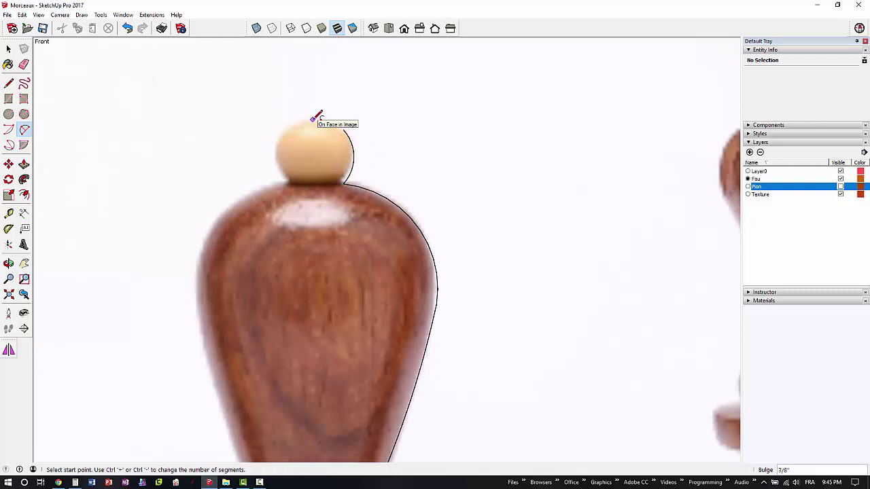
left_click(312, 120)
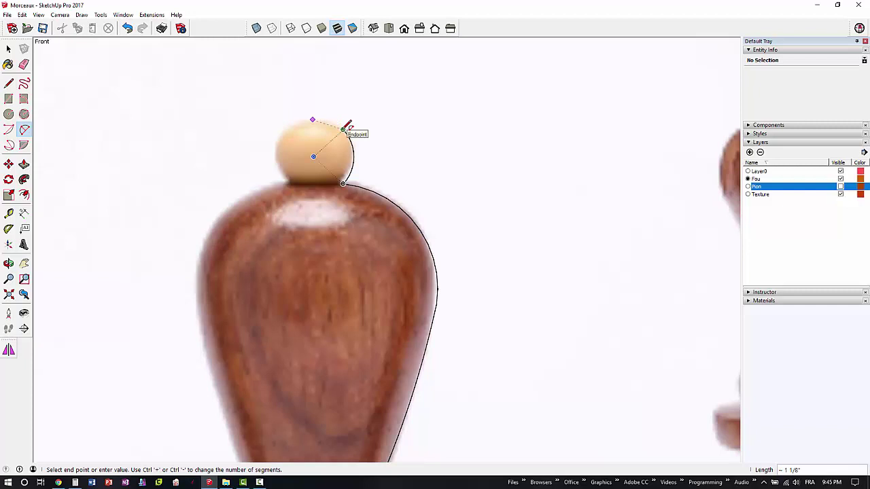
left_click(343, 129)
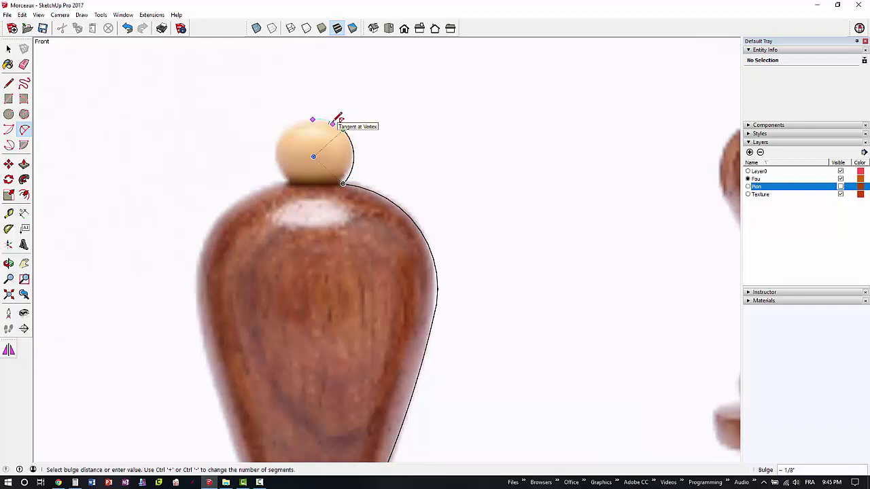
left_click(338, 116)
key("space")
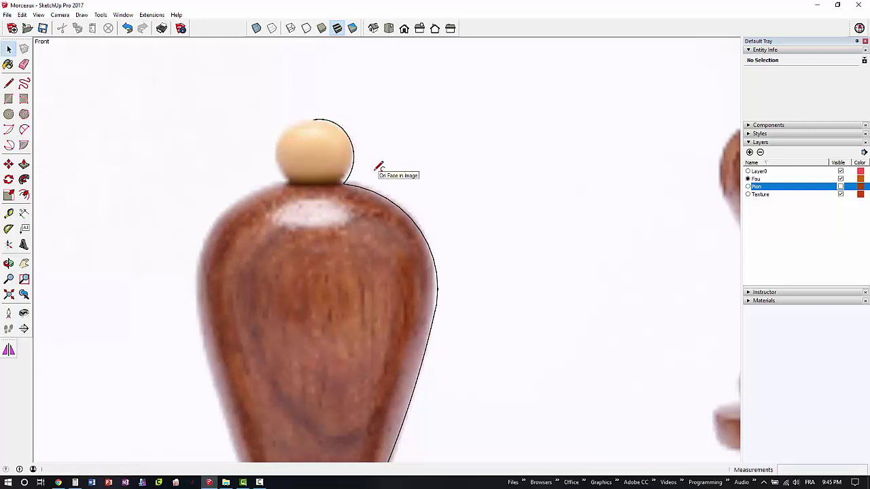
Close the half profile with a vertical line about 2' 10 15/16" long from the ball's top centre down to the base line
key("l")
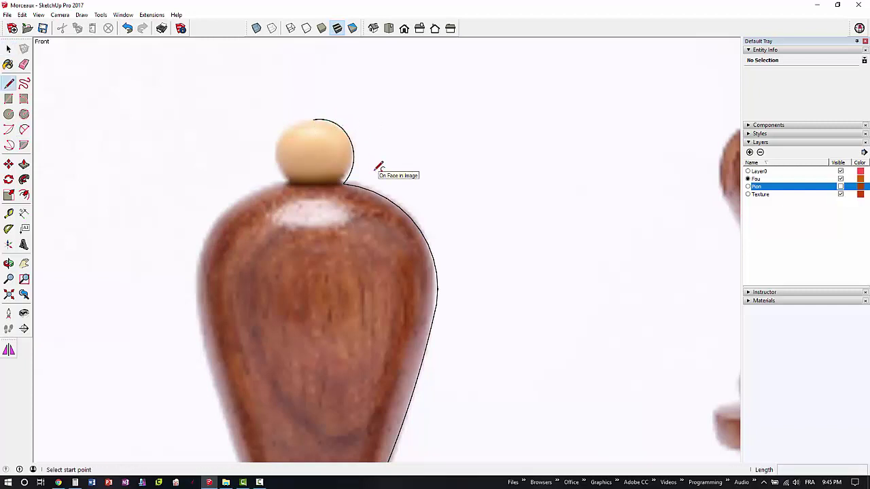
left_click(312, 119)
scroll(313, 305, "down", 4)
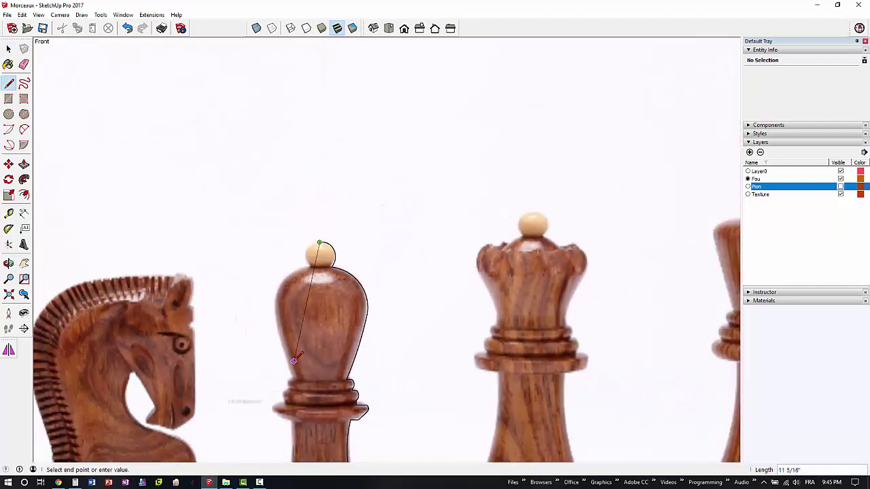
scroll(299, 361, "down", 5)
middle_click_drag(304, 368, 320, 212, "shift")
scroll(334, 313, "up", 3)
scroll(333, 312, "up", 3)
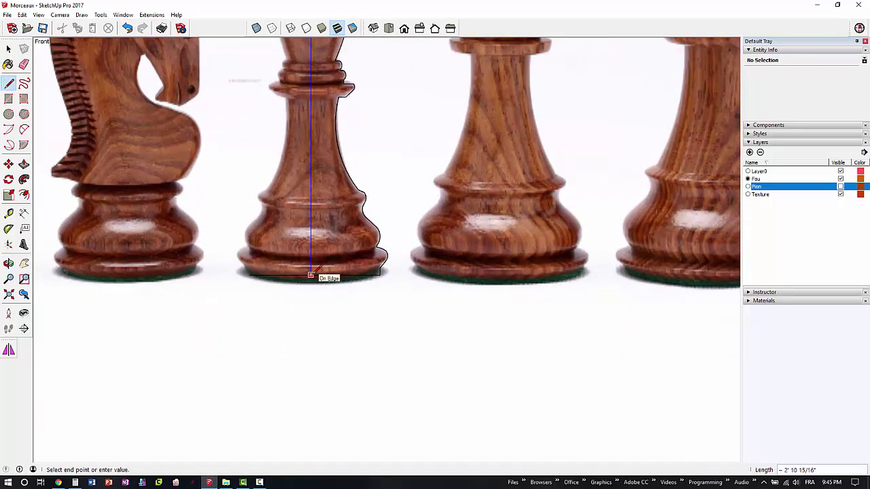
scroll(314, 196, "down", 5)
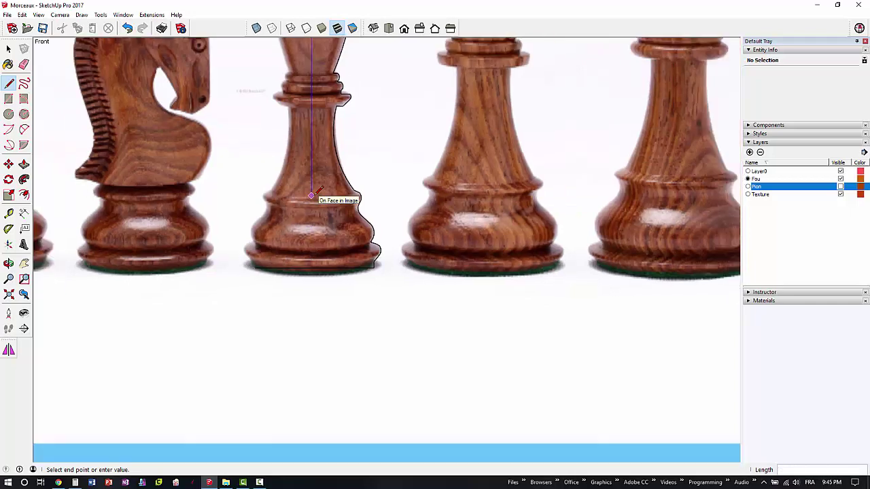
scroll(312, 196, "down", 2)
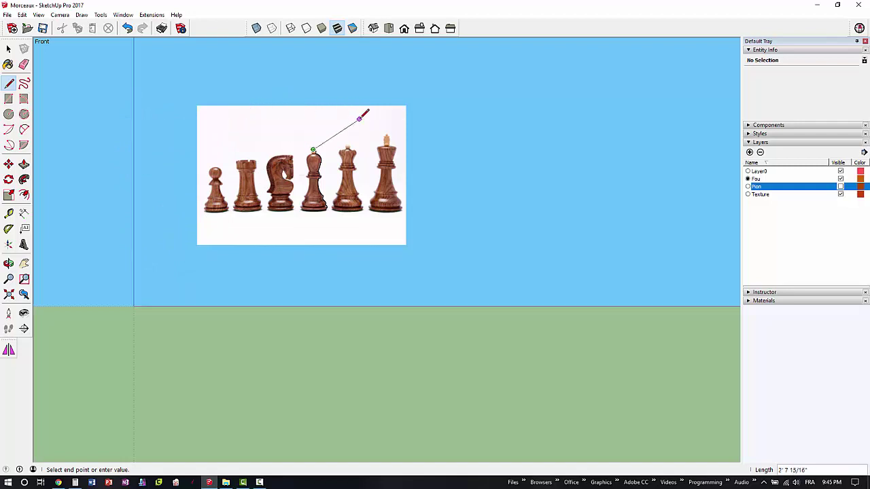
scroll(329, 126, "down", 1)
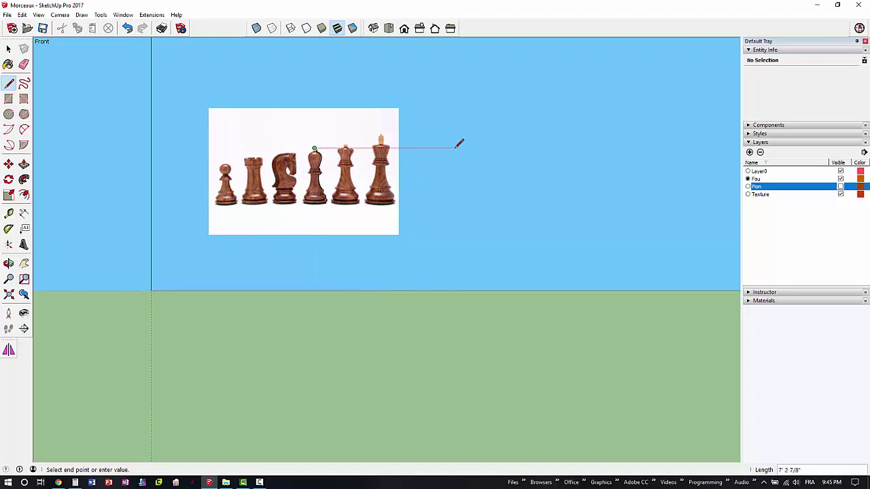
middle_click_drag(481, 140, 233, 219)
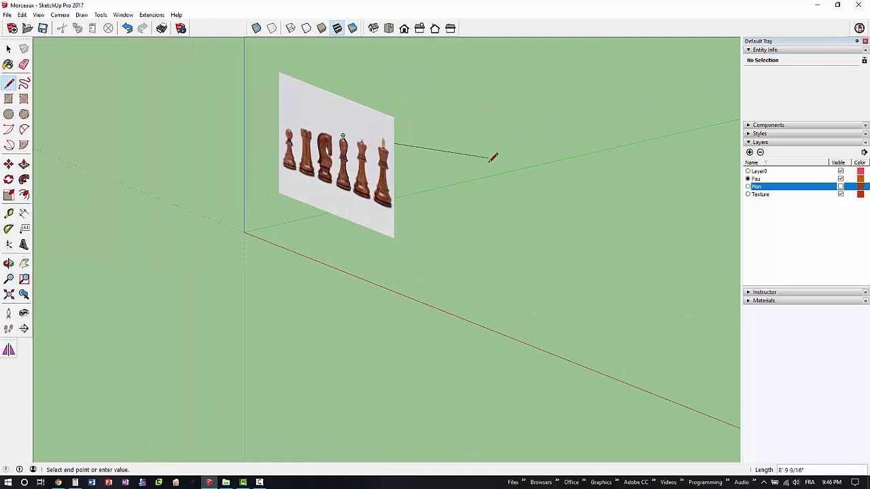
middle_click_drag(297, 198, 430, 218)
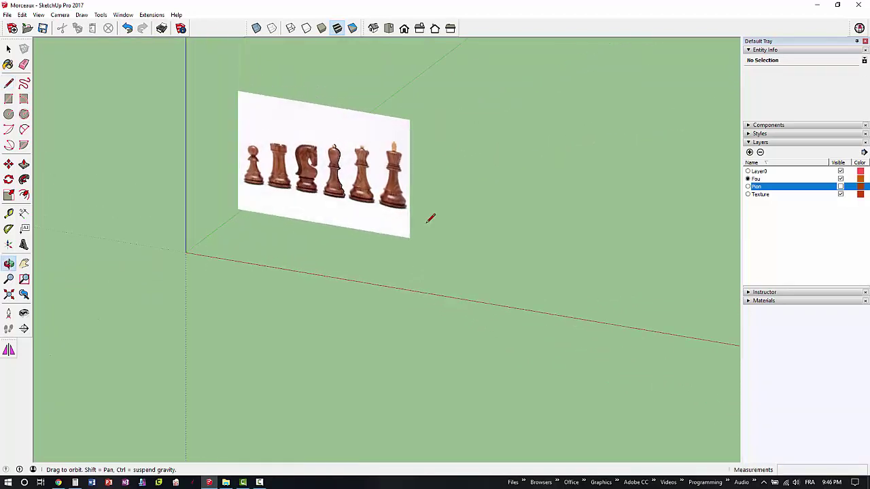
left_click(404, 30)
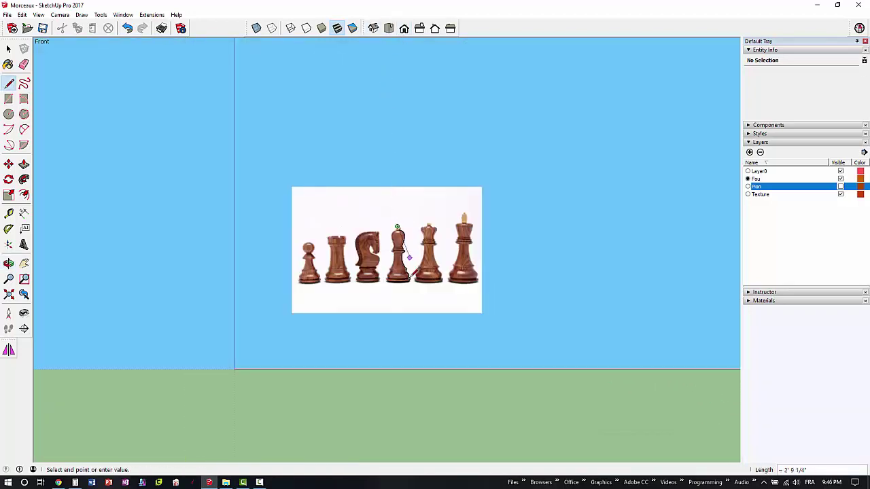
scroll(407, 278, "up", 5)
scroll(407, 278, "up", 3)
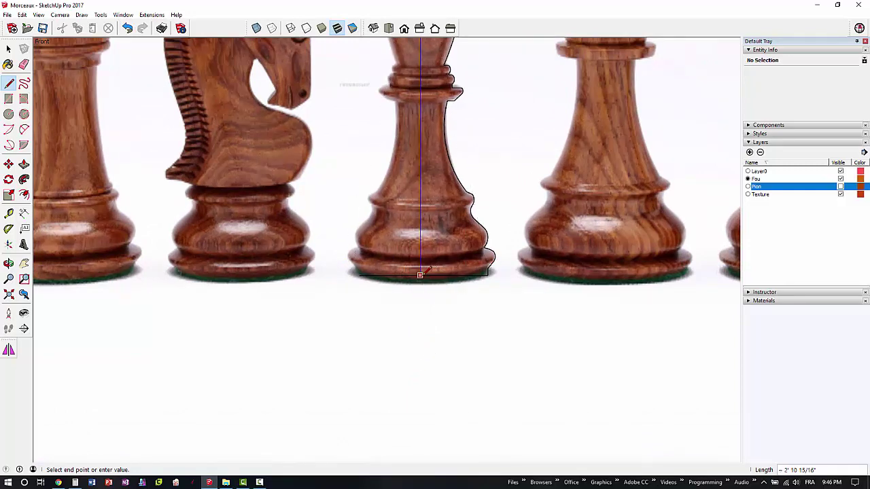
left_click(420, 275)
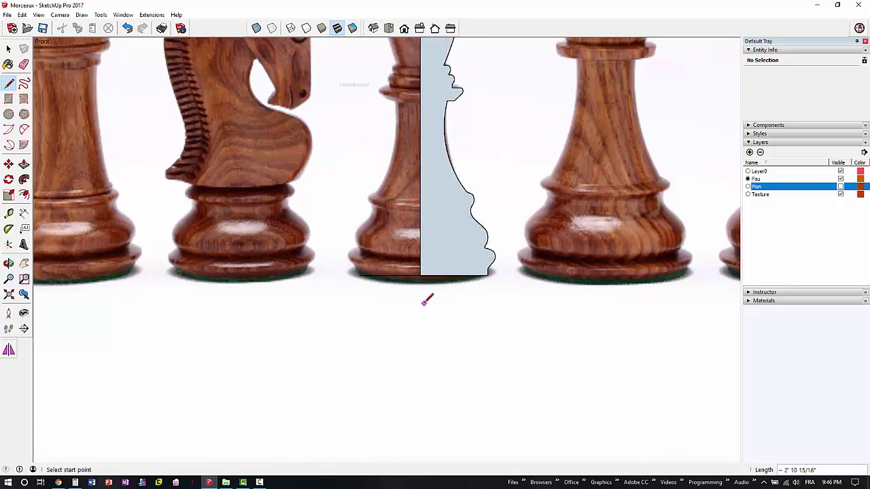
Delete the leftover base edge that extends beyond the central axis outside the half profile
key("space")
scroll(423, 303, "down", 4)
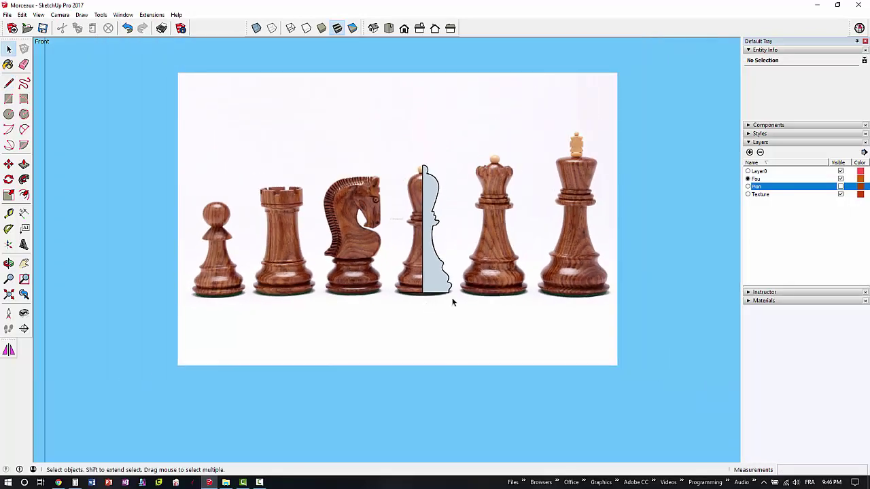
scroll(454, 302, "up", 3)
middle_click_drag(421, 292, 433, 339, "shift")
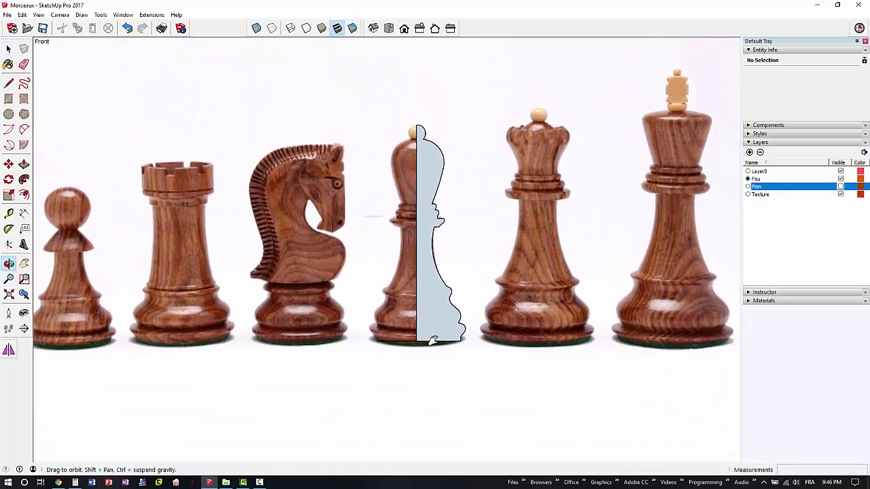
scroll(428, 341, "up", 3)
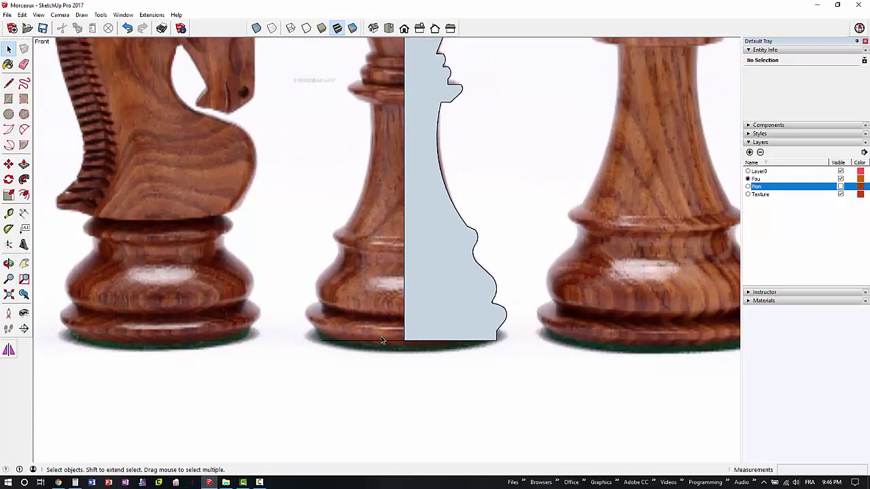
left_click(381, 345)
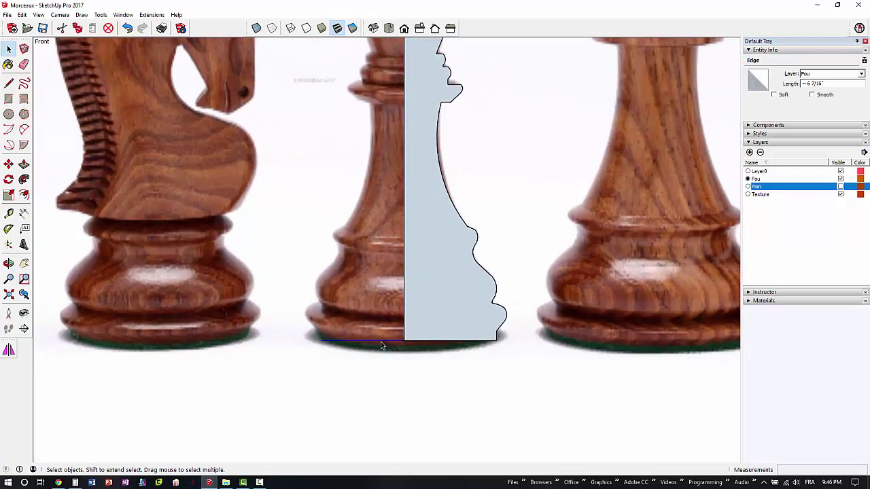
left_click(347, 335)
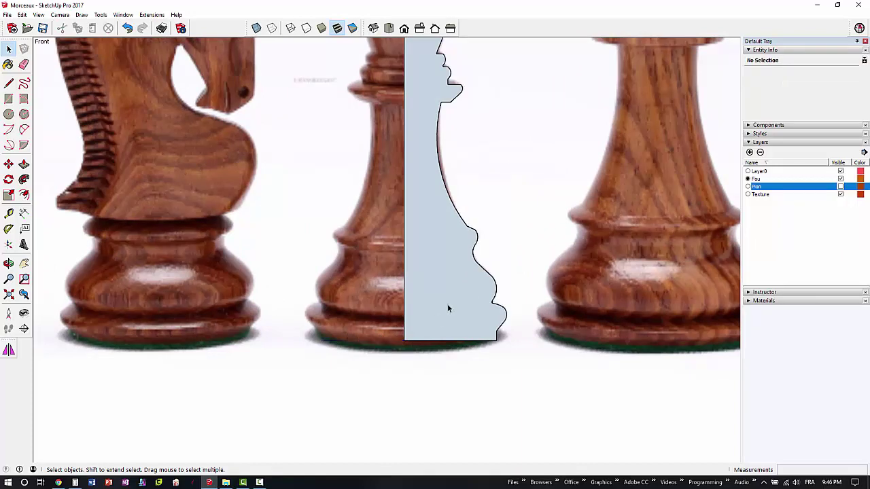
Hide the Texture layer holding the chess reference image
key("o")
left_click_drag(451, 307, 251, 457)
middle_click_drag(252, 457, 303, 468)
middle_click_drag(540, 342, 430, 360)
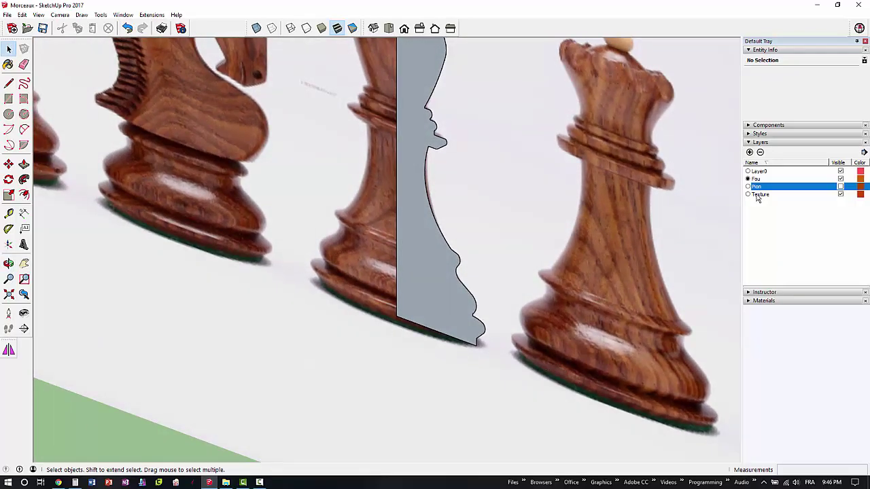
left_click(840, 195)
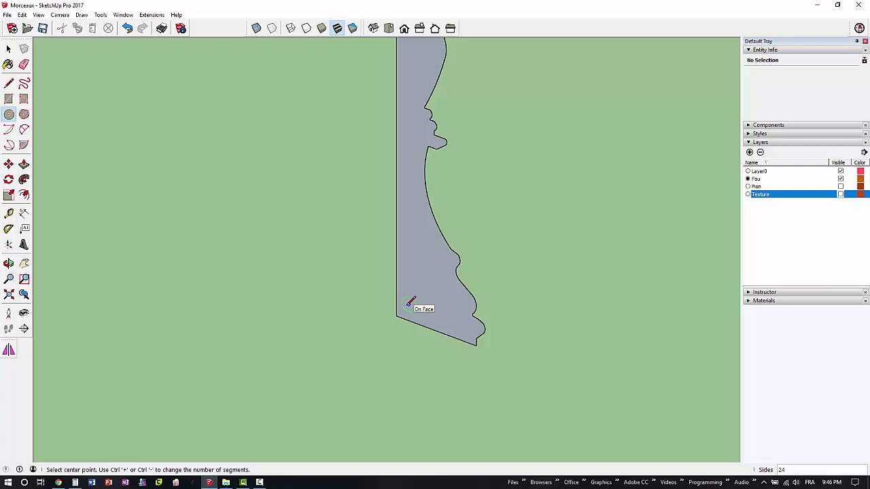
Draw a horizontal circle of about 7 1/8" radius, centred on the profile's bottom axis corner and reaching the outer corner of its base
scroll(410, 304, "up", 5)
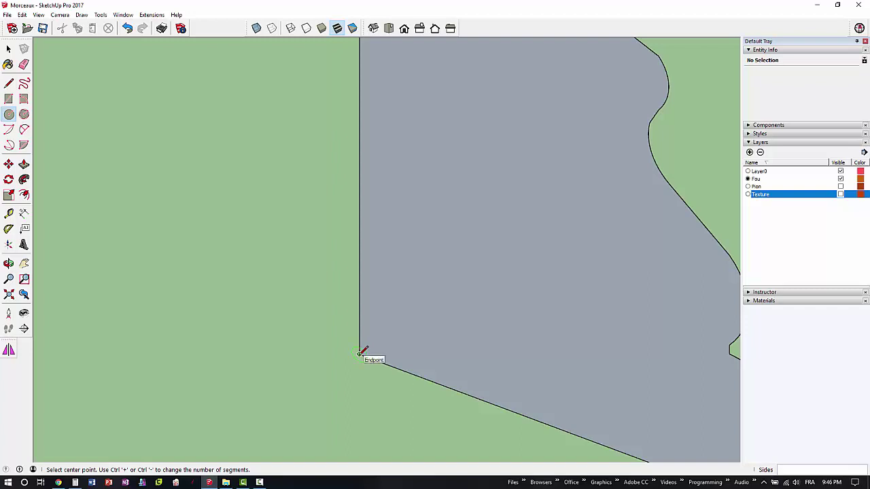
left_click(359, 353)
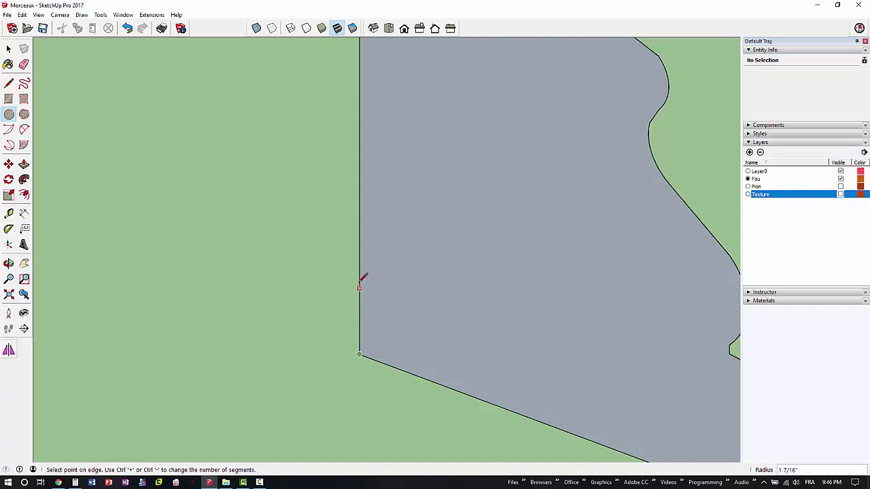
scroll(502, 403, "down", 2)
scroll(502, 403, "down", 1)
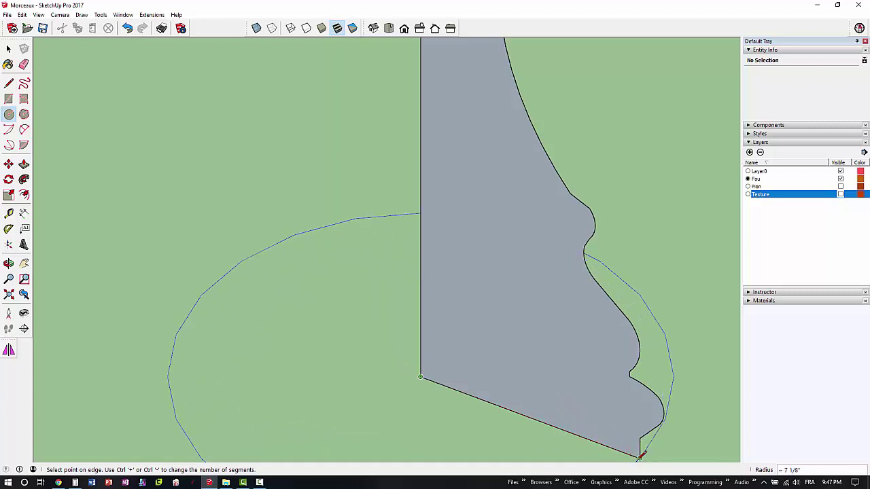
left_click(639, 458)
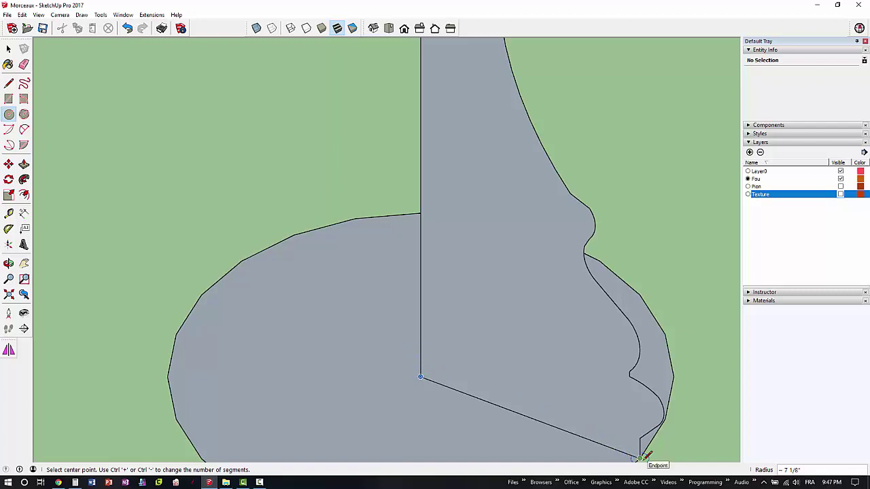
scroll(639, 457, "down", 2)
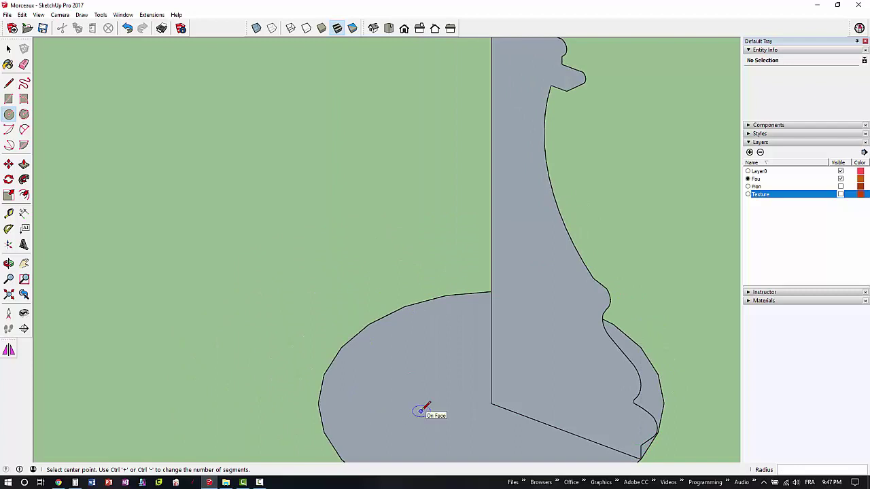
scroll(422, 412, "down", 2)
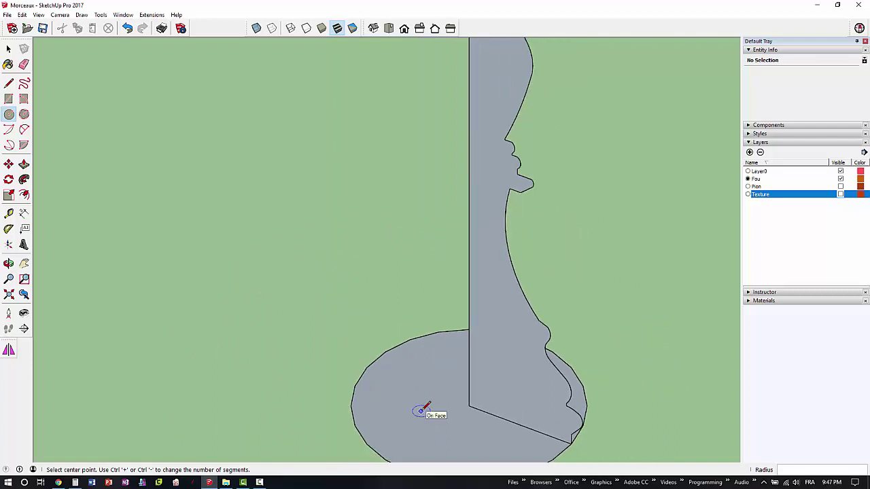
middle_click_drag(437, 410, 369, 373)
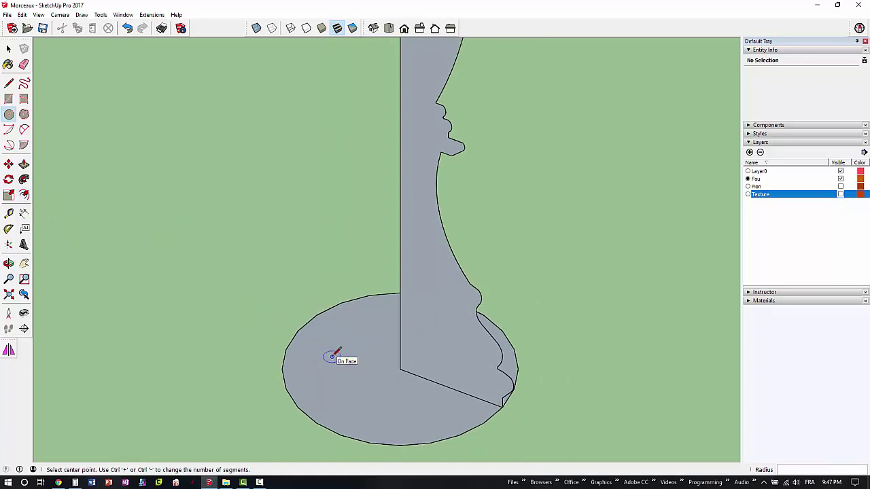
Revolve the bishop's half profile face around the base circle with Follow Me
key("space")
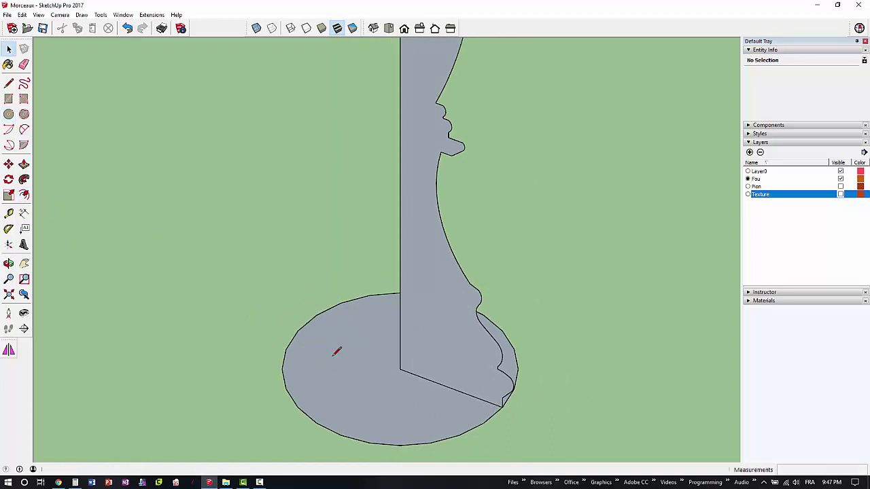
left_click(480, 430)
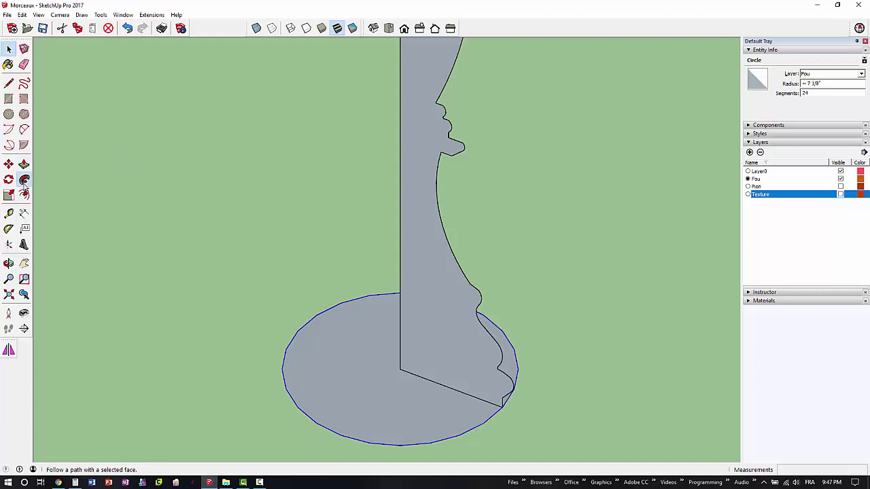
left_click(23, 179)
left_click(479, 389)
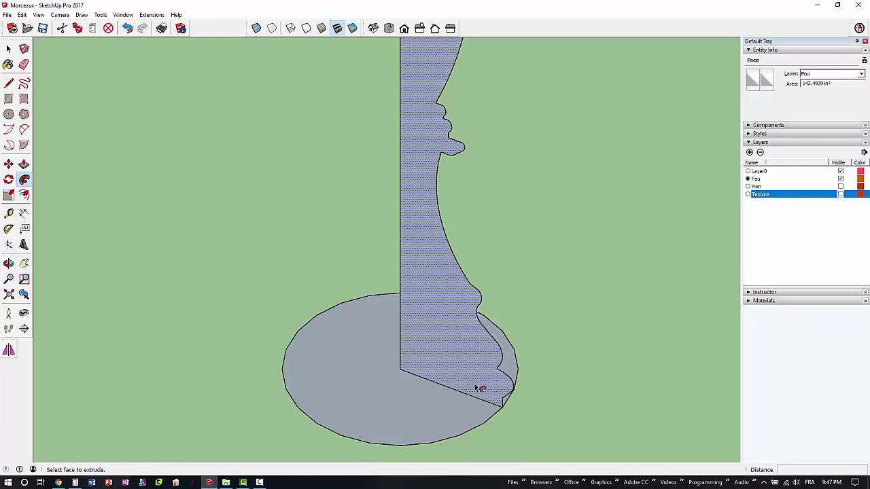
left_click(475, 388)
left_click(479, 389)
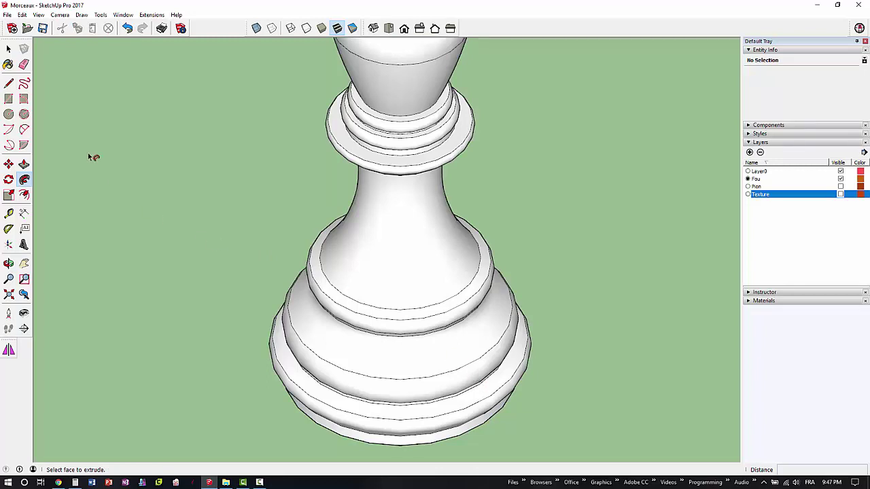
left_click(10, 50)
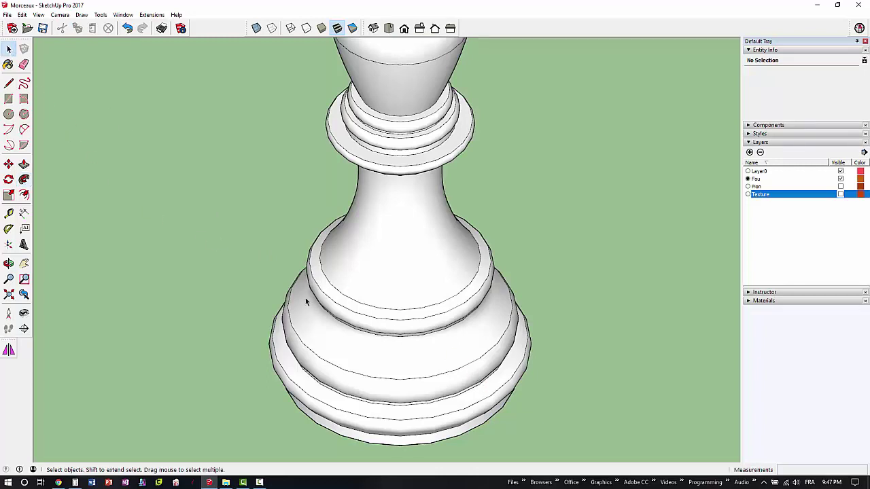
Select an edge on the rim of the open underside of the bishop's base and open its editing options
scroll(314, 303, "down", 4)
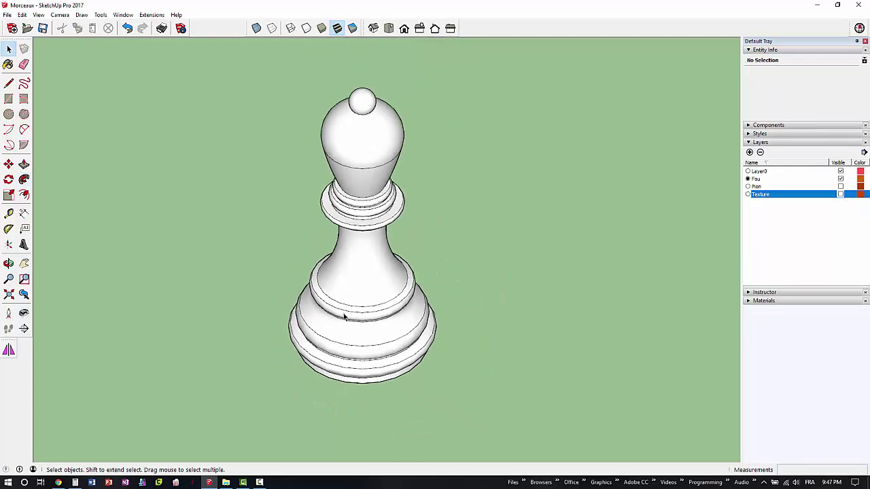
middle_click_drag(375, 399, 373, 188)
scroll(394, 379, "up", 5)
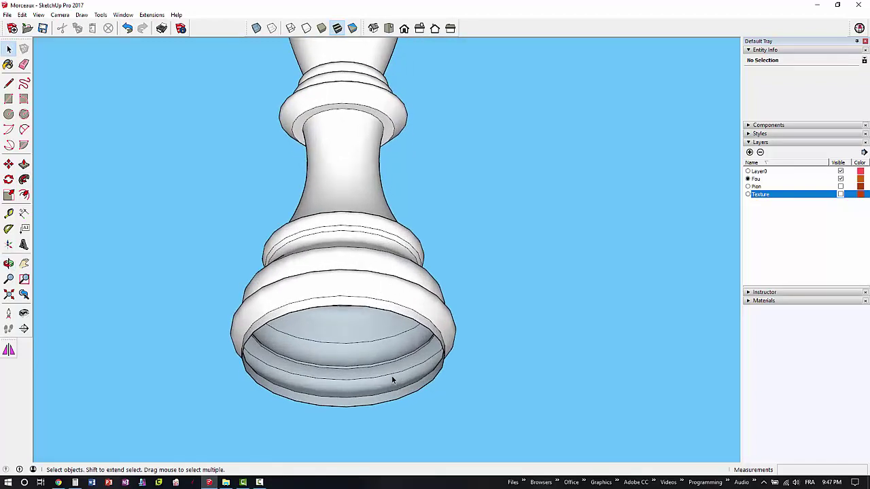
middle_click_drag(392, 377, 412, 375)
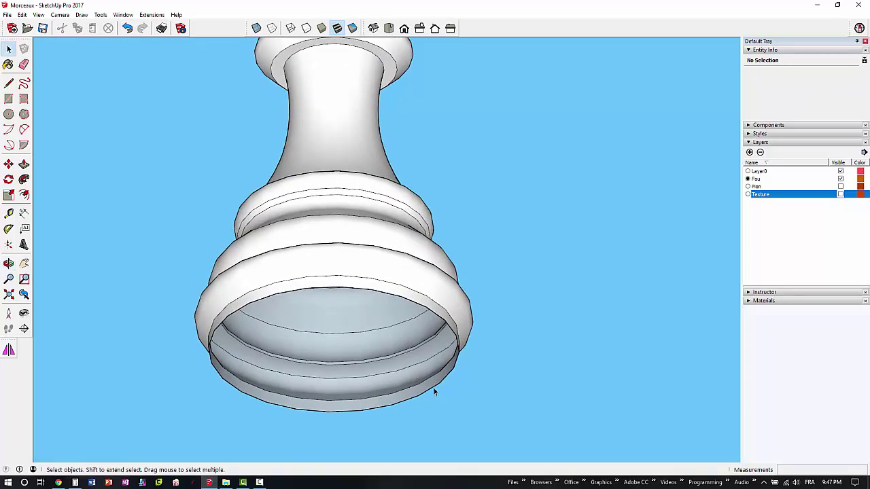
right_click(433, 391)
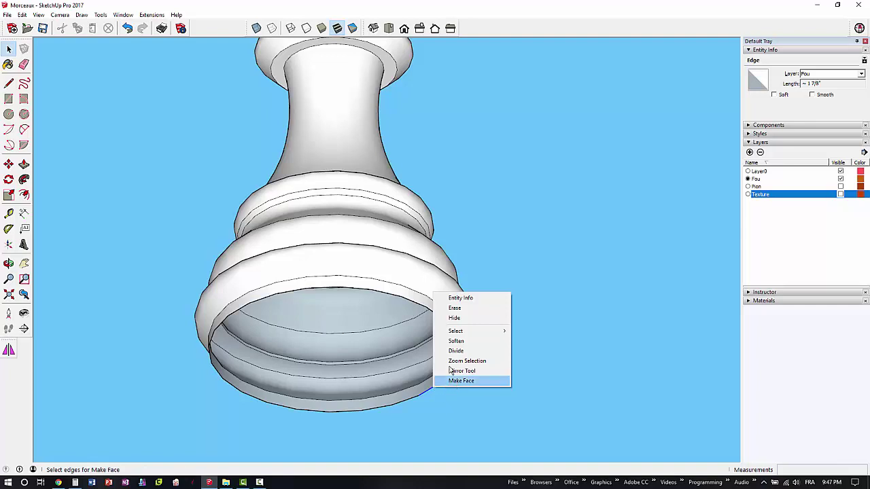
left_click(126, 14)
left_click(125, 14)
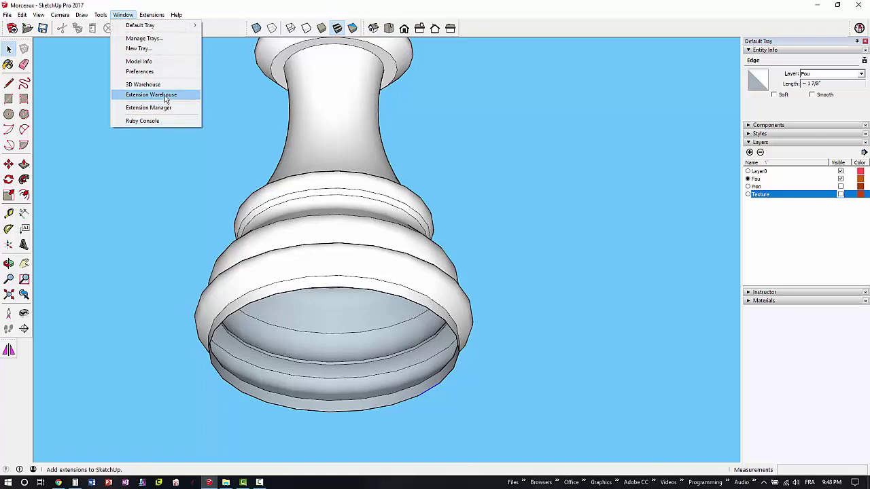
left_click(220, 3)
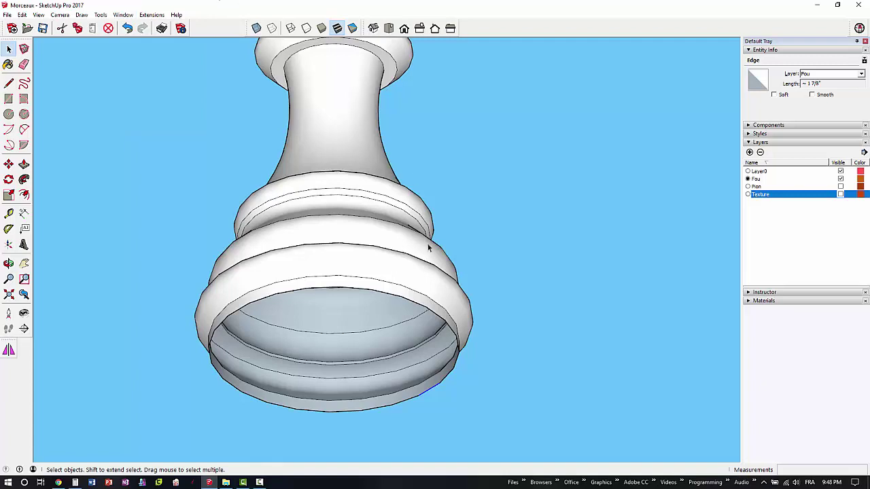
Close the open underside of the bishop's base using Make Face on the rim edge
right_click(435, 387)
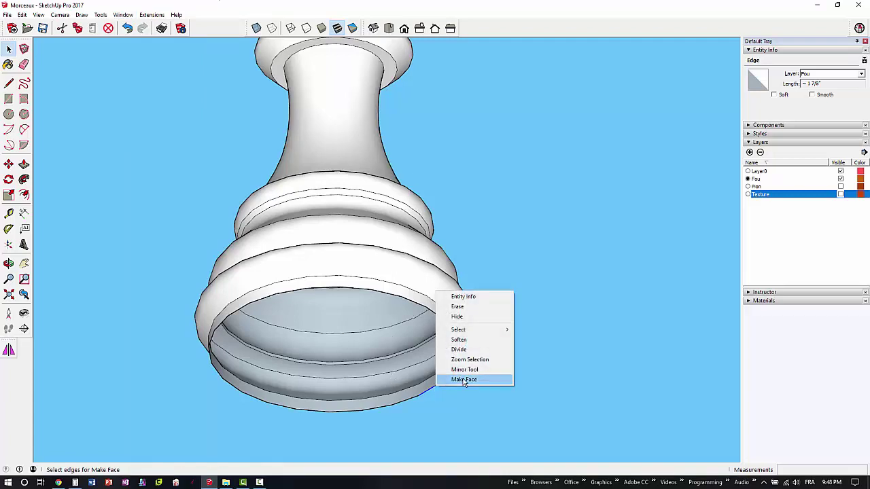
left_click(463, 380)
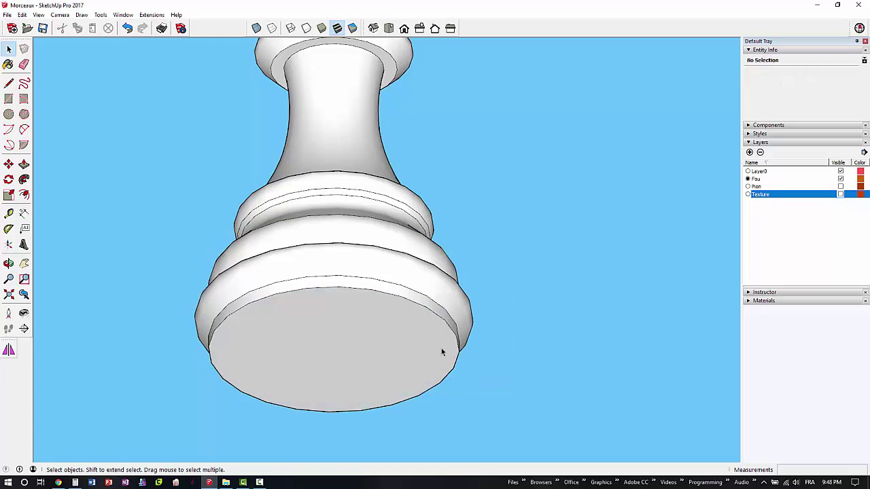
Examine the complete bishop from below, in front view and obliquely from above
scroll(472, 247, "down", 5)
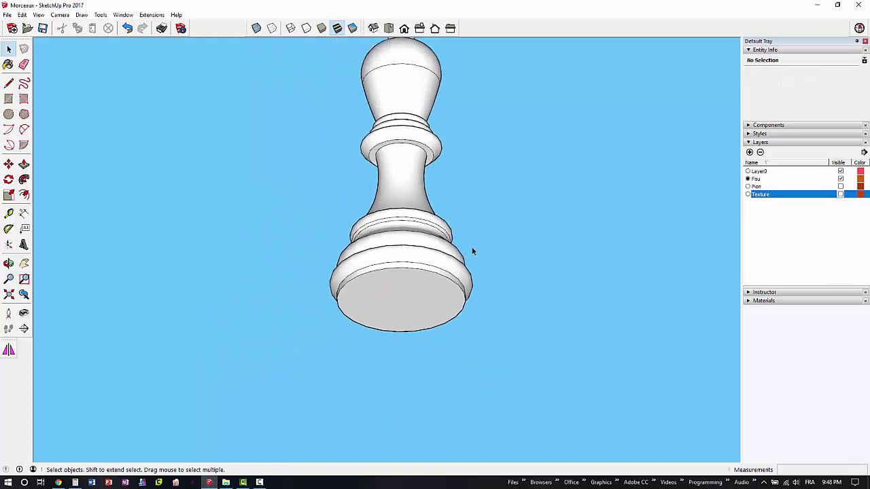
left_click(404, 28)
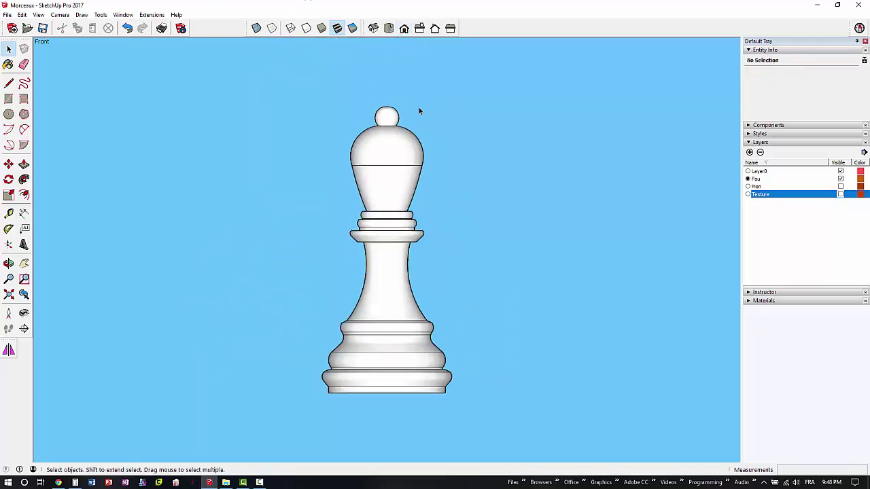
scroll(475, 251, "down", 3)
scroll(476, 253, "down", 3)
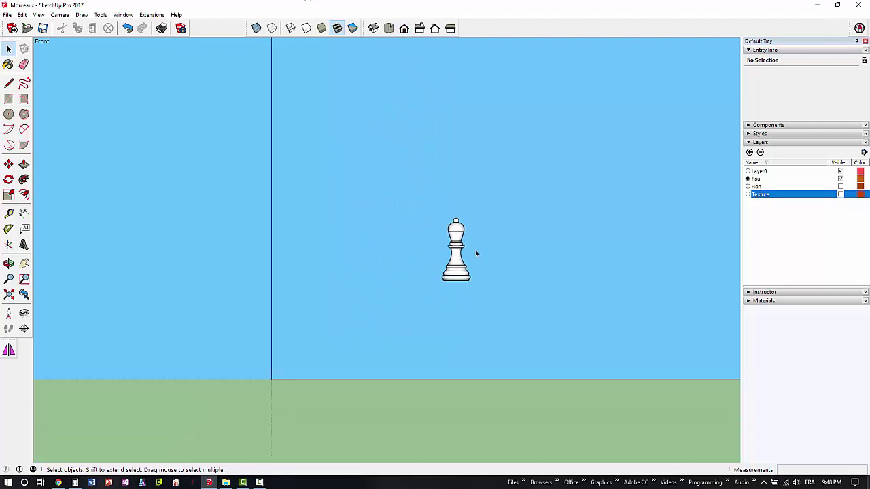
scroll(476, 253, "up", 2)
scroll(476, 254, "up", 1)
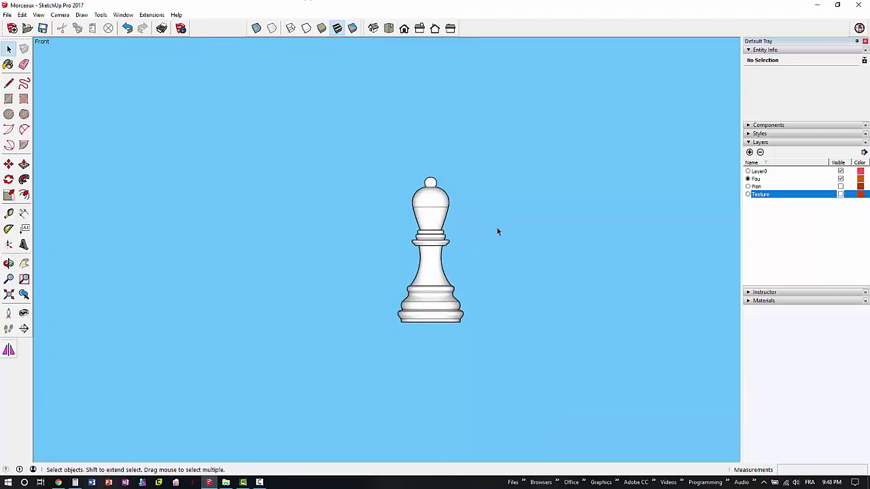
middle_click_drag(496, 232, 291, 385)
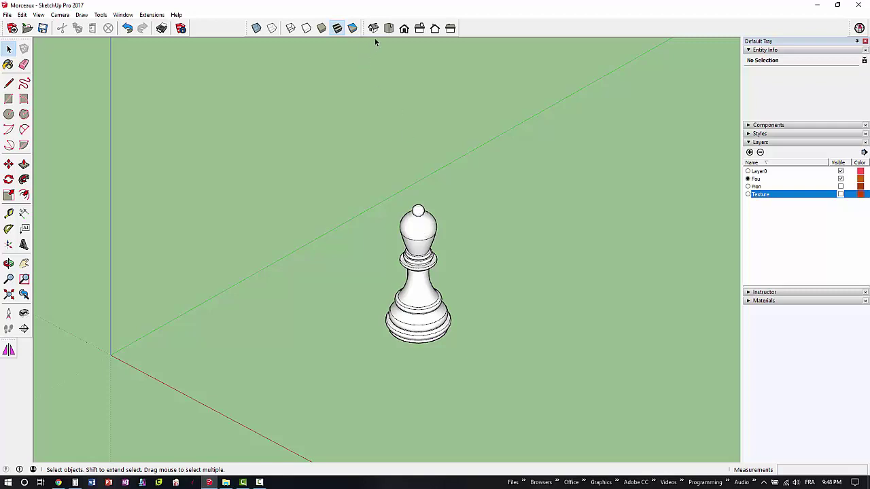
Make the Pion and Texture layers visible again with the model in front view
left_click(404, 29)
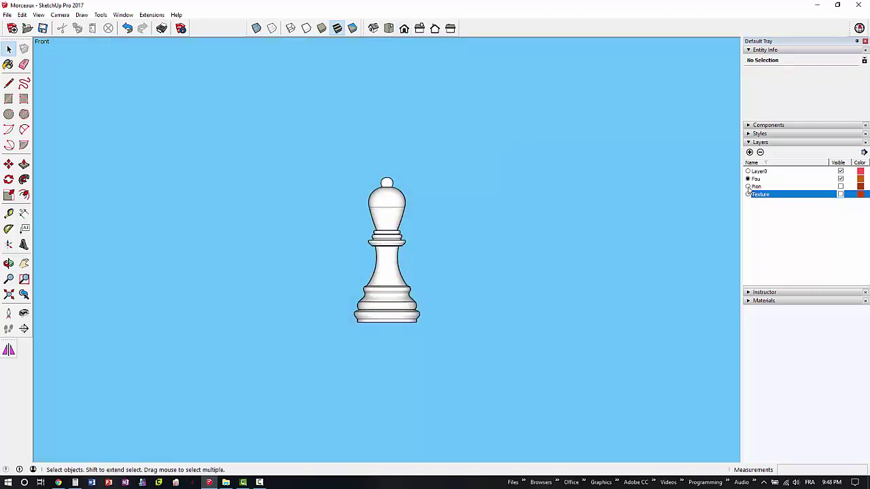
left_click(841, 186)
left_click(841, 194)
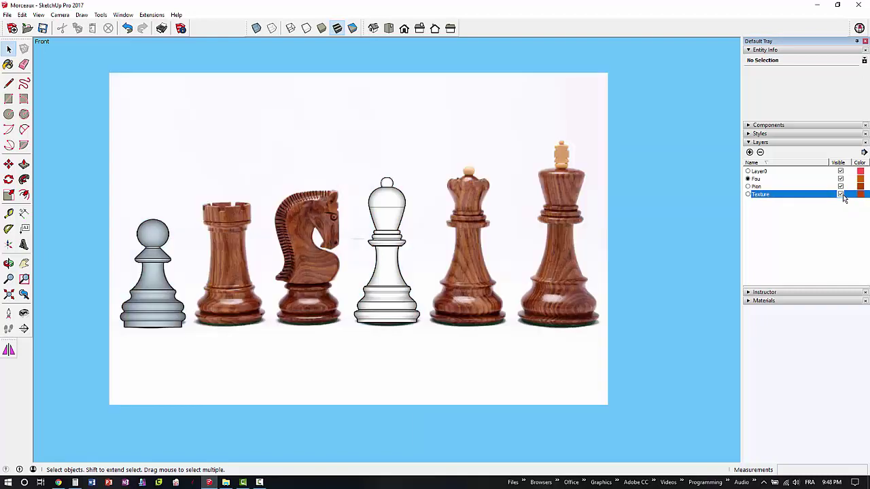